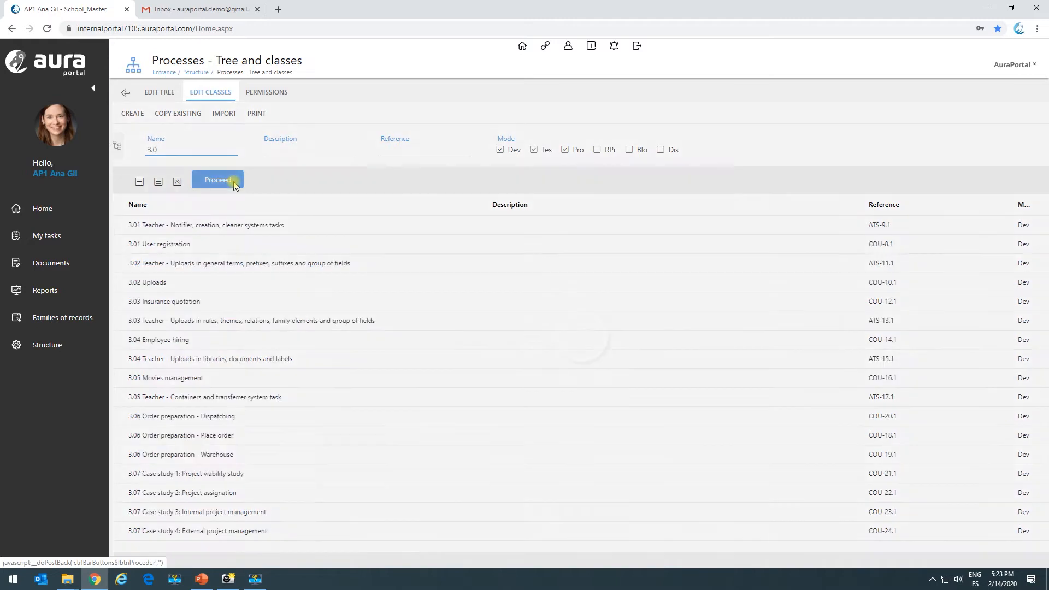
- Open the process class "3.01 Teacher - Notifier, creation, cleaner systems tasks" and open system task TS.1 from its diagram
click(234, 228)
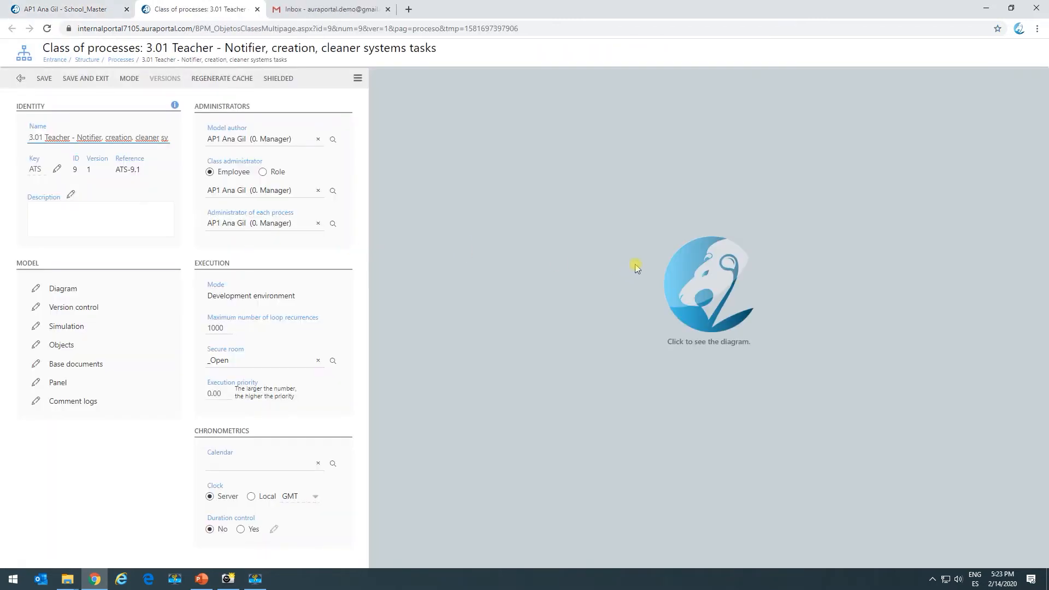
click(664, 291)
click(652, 386)
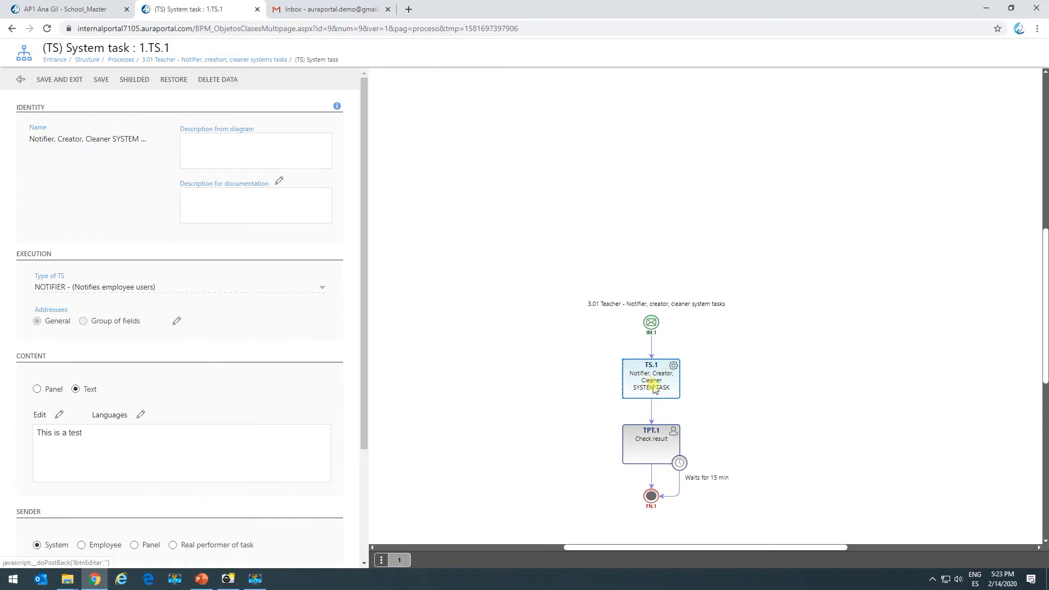
- Delete all data entered for system task TS.1
scroll(629, 377, down, 3)
scroll(651, 205, up, 2)
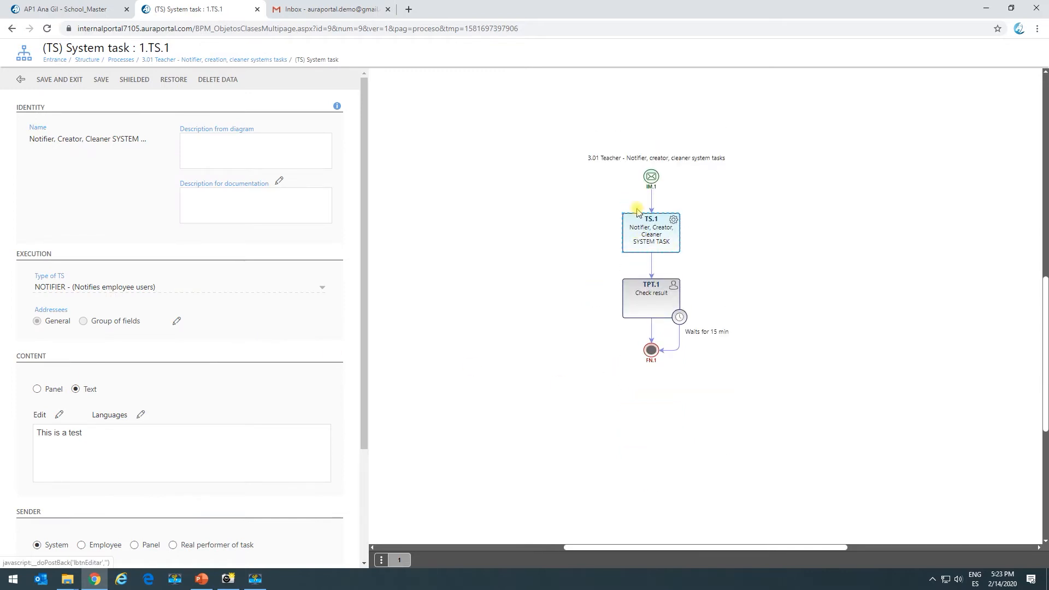
click(217, 79)
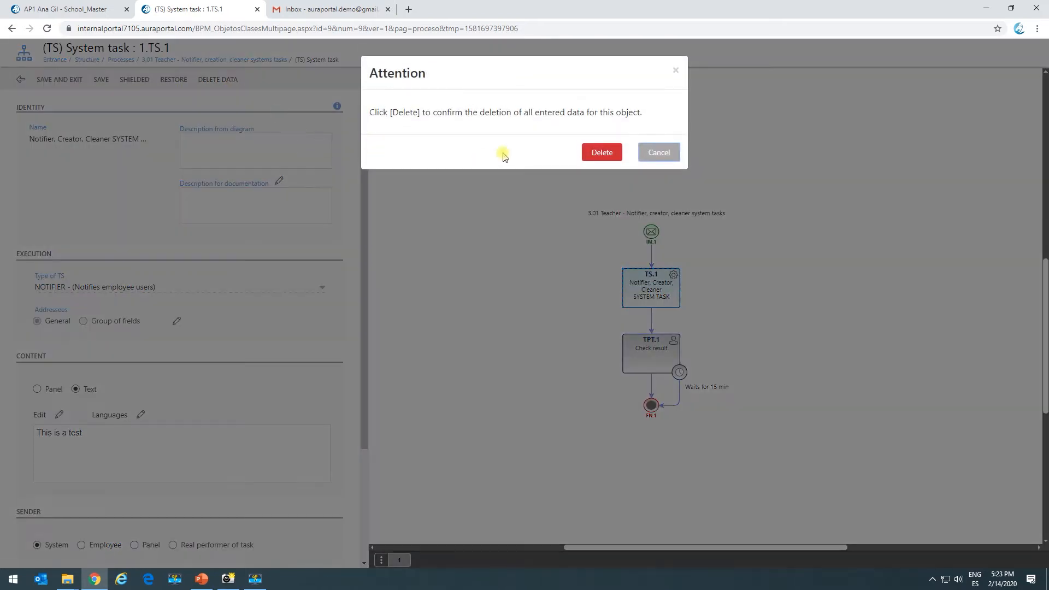
click(601, 153)
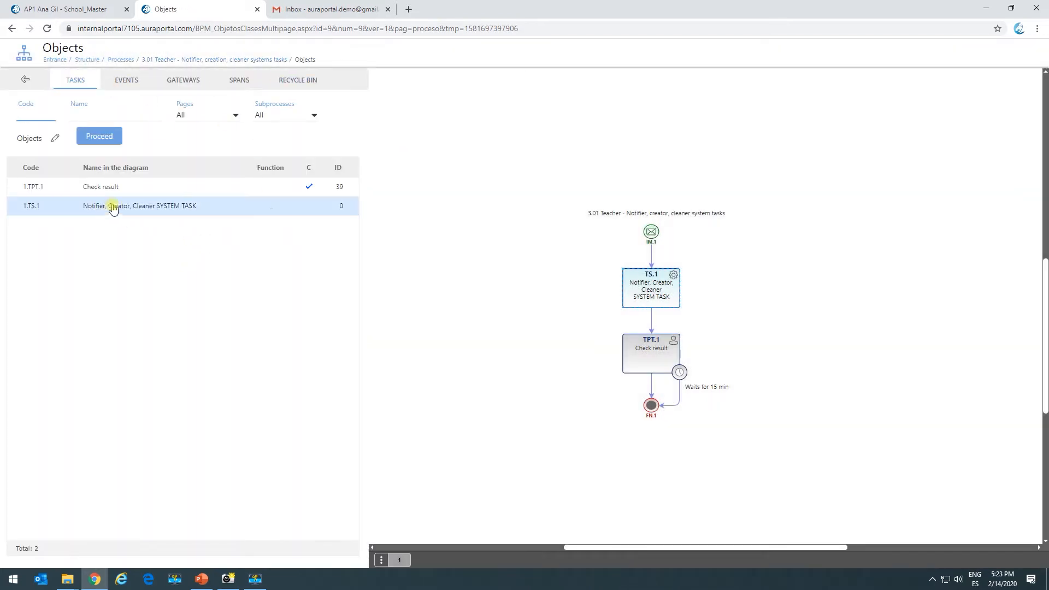
- Reopen system task TS.1 and configure it as type NOTIFIER with the function "Notifies employee users"
click(152, 213)
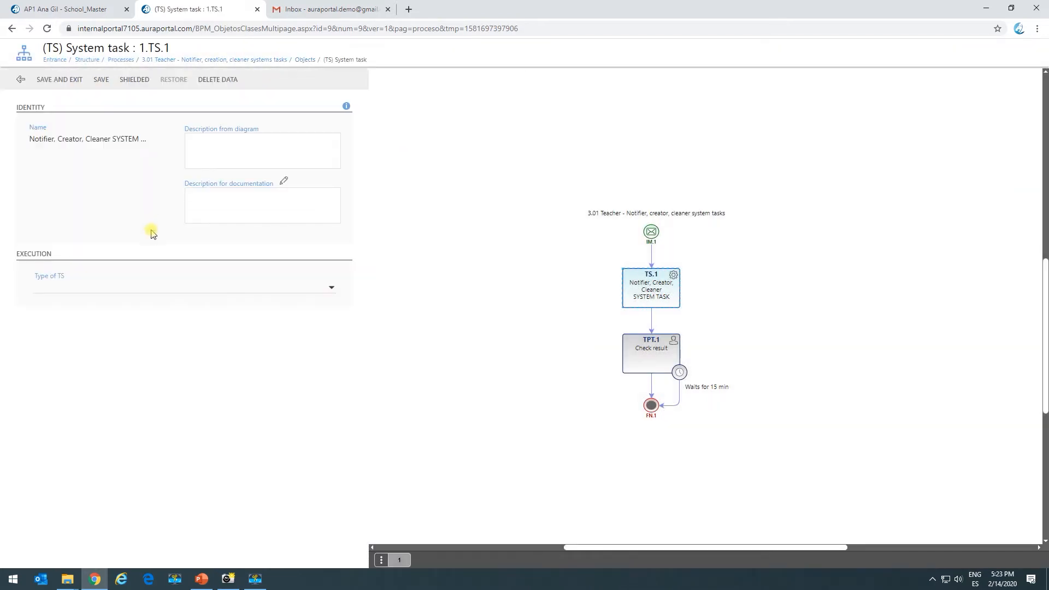
click(146, 285)
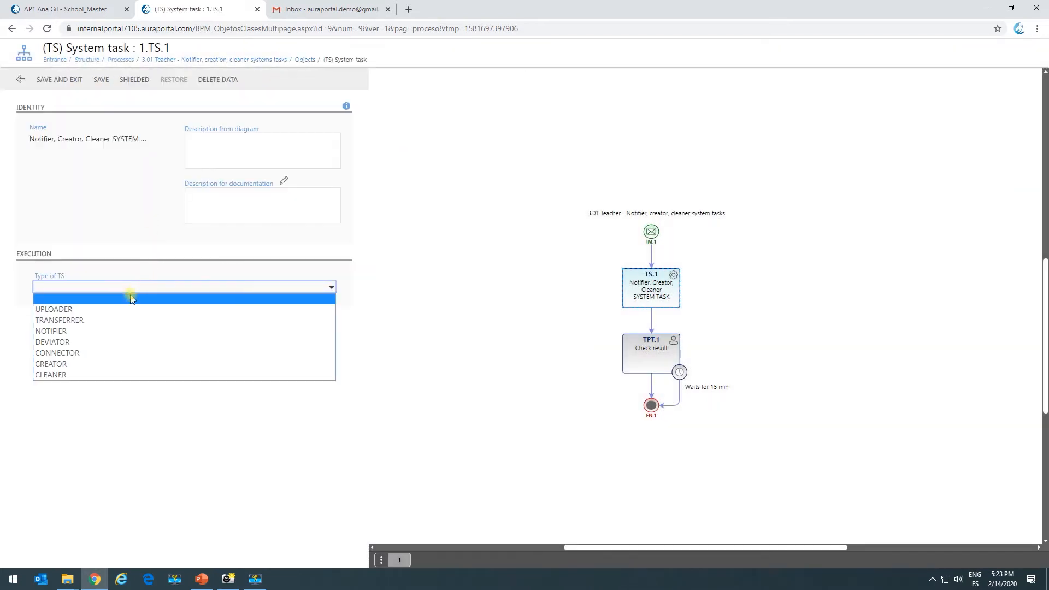
click(47, 332)
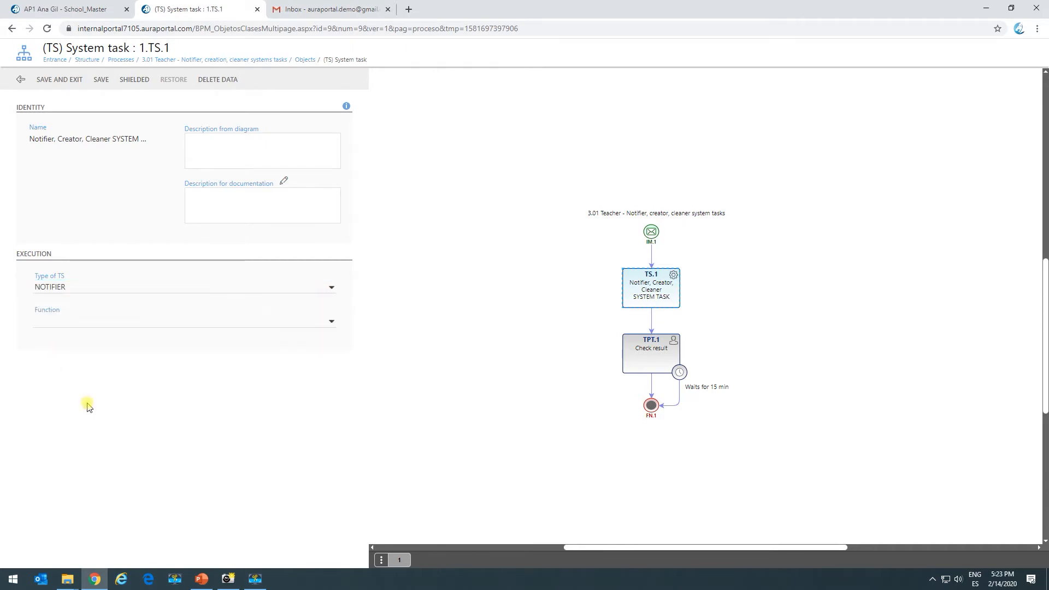
click(90, 322)
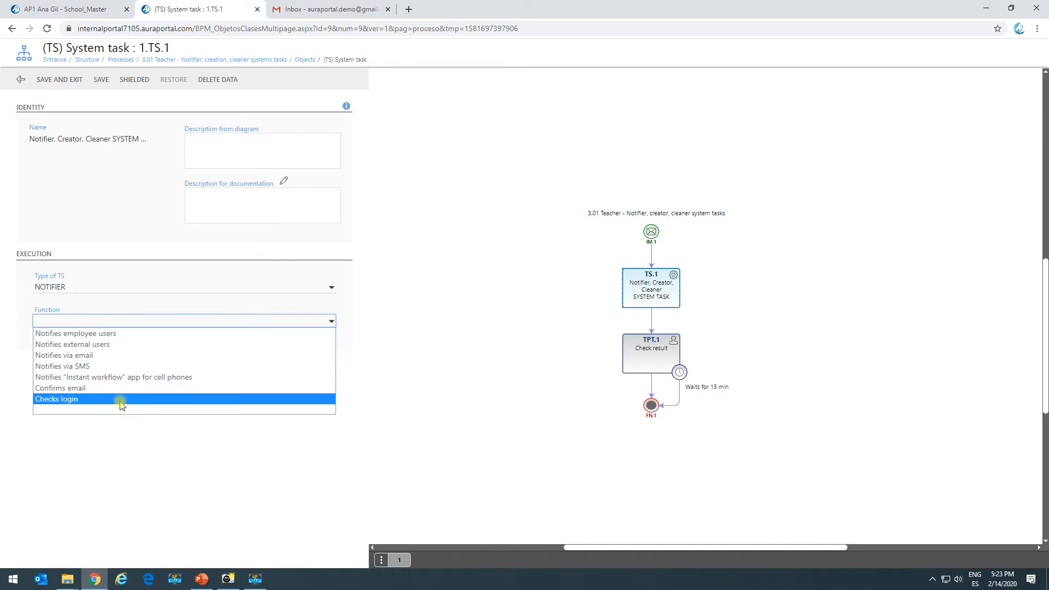
click(87, 333)
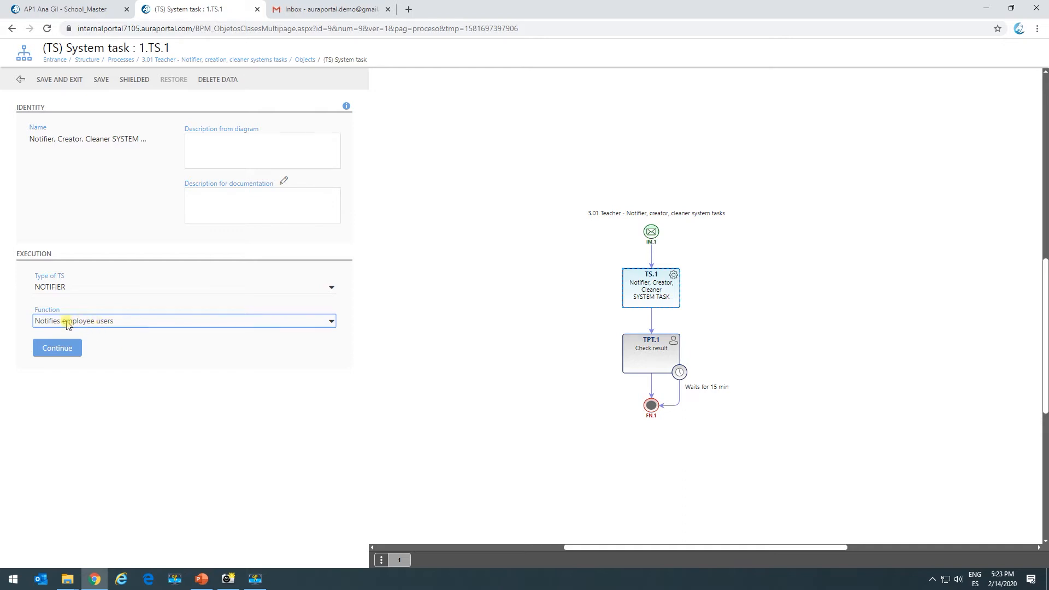
click(114, 327)
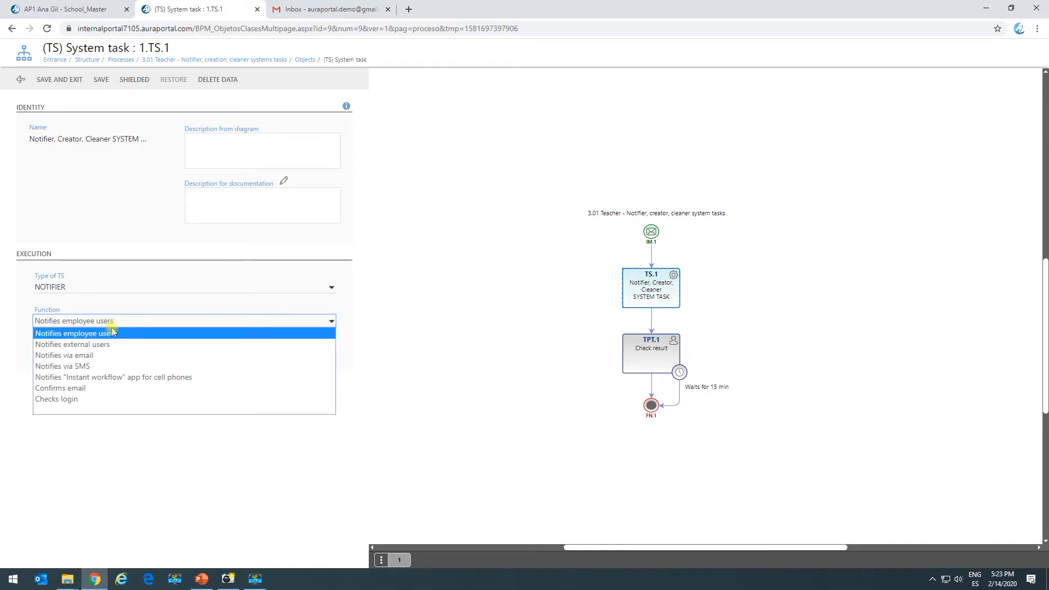
click(85, 334)
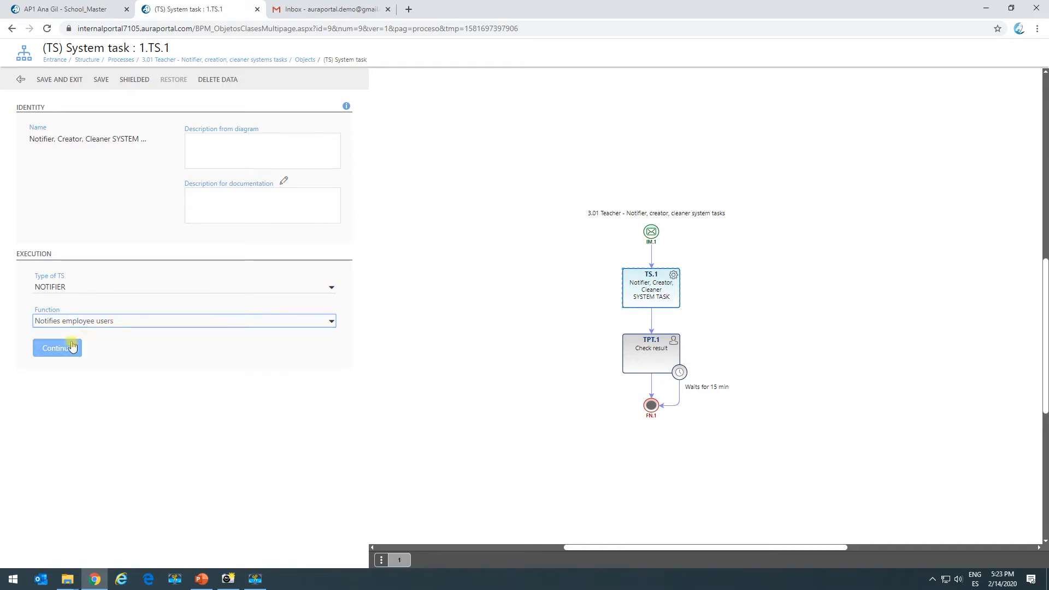
click(67, 354)
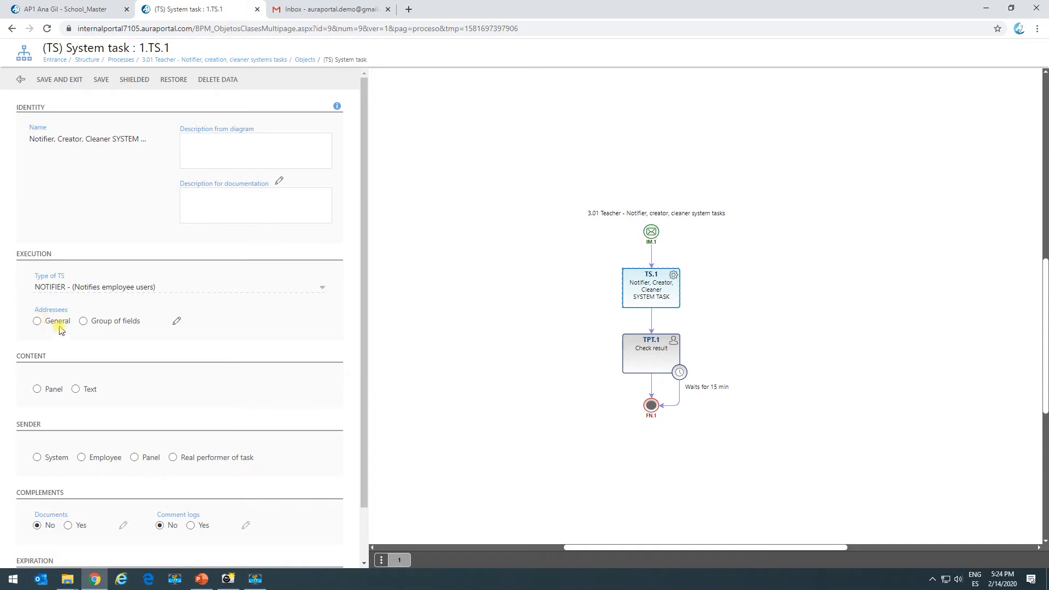
- Examine which kinds of addressee can be added to the notification when the addressees are General
click(38, 322)
click(173, 324)
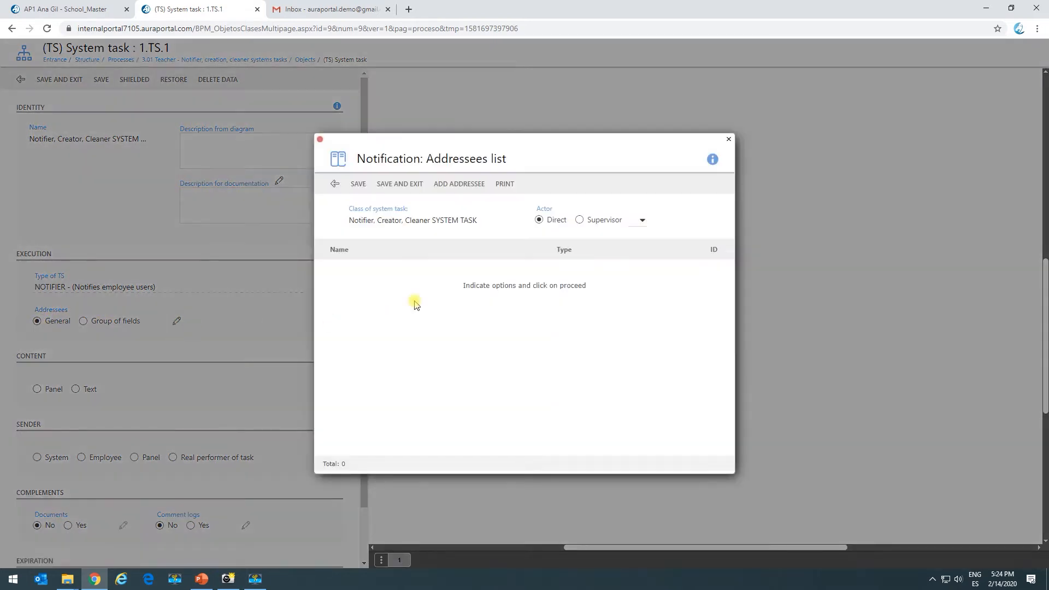
click(457, 189)
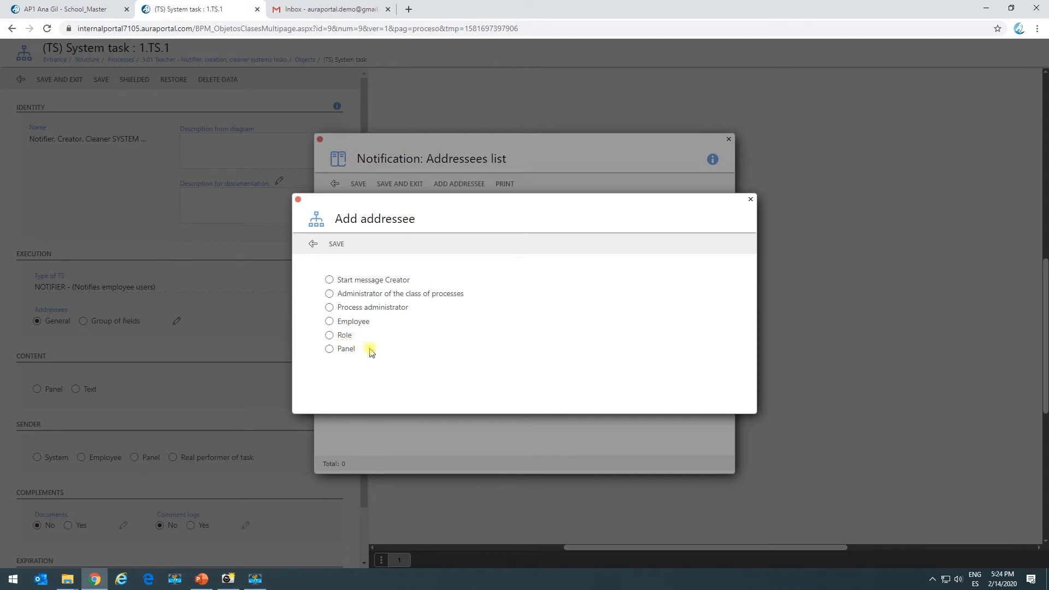
click(312, 244)
click(335, 186)
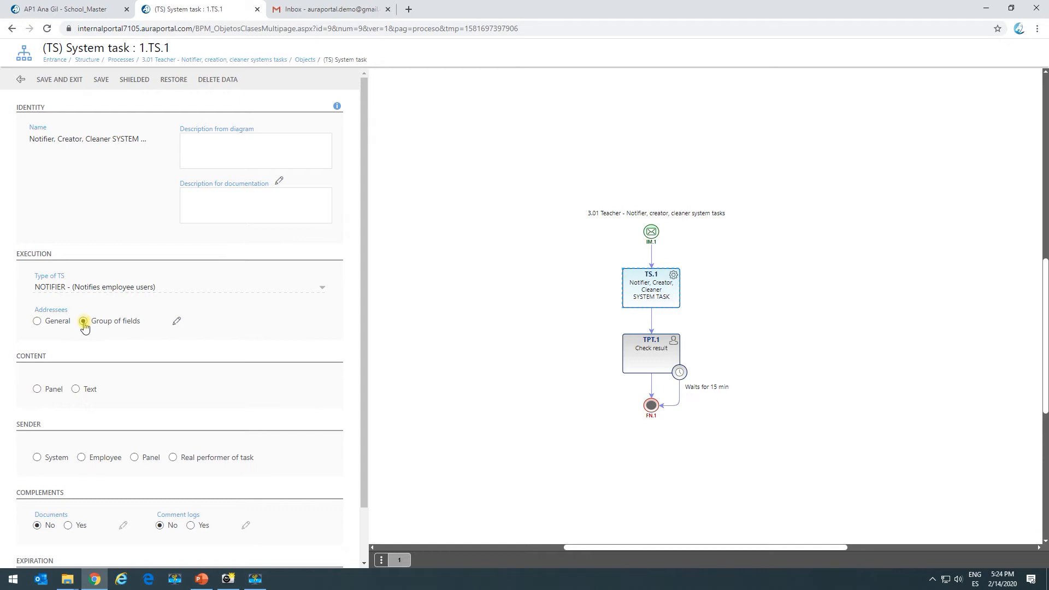
- Examine the container, assignee and notify options for addressees taken from a group of fields
click(173, 324)
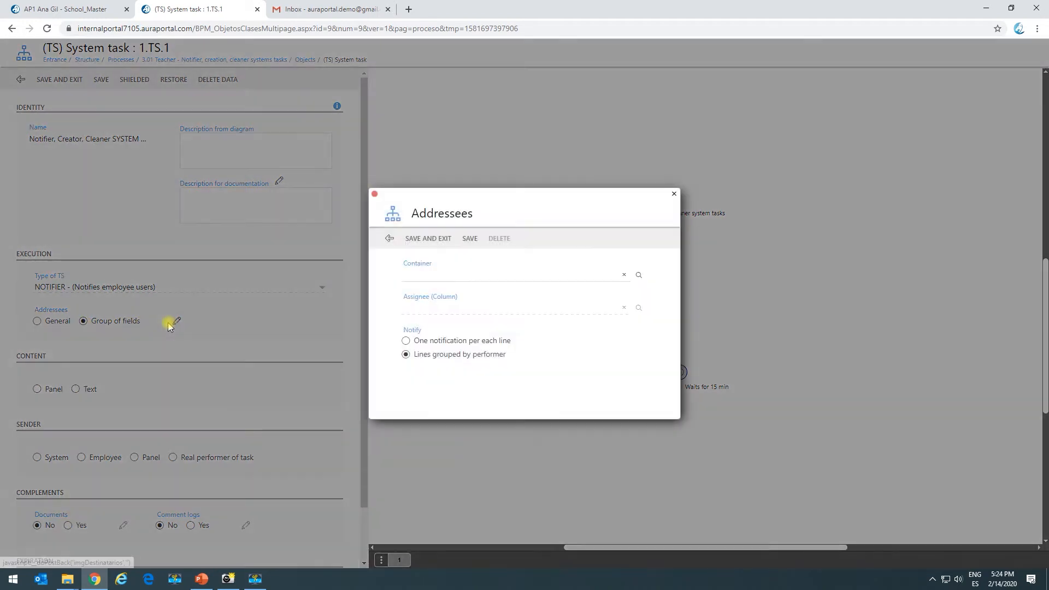
click(428, 272)
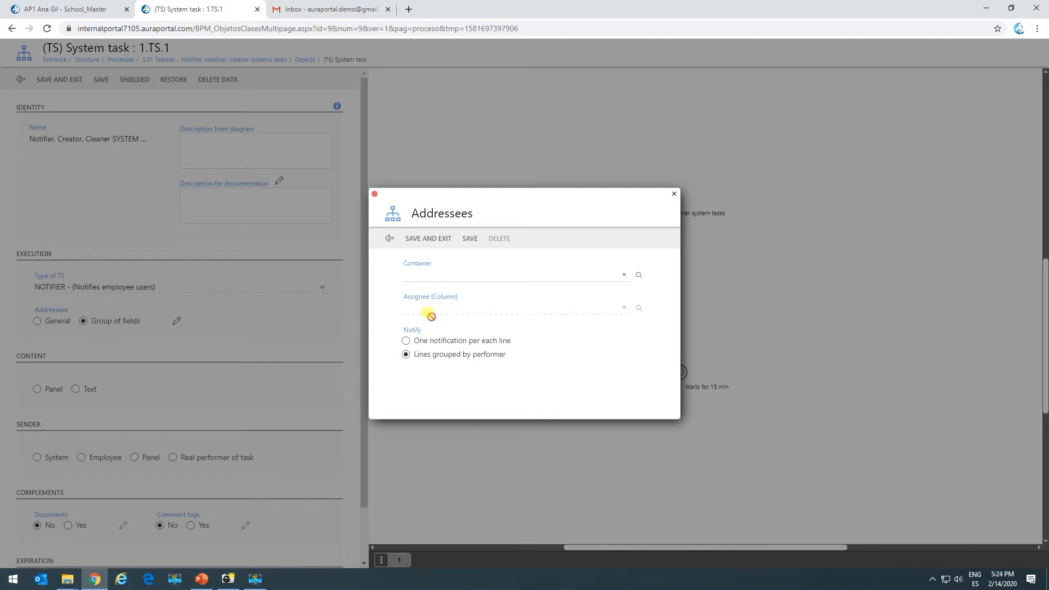
click(388, 240)
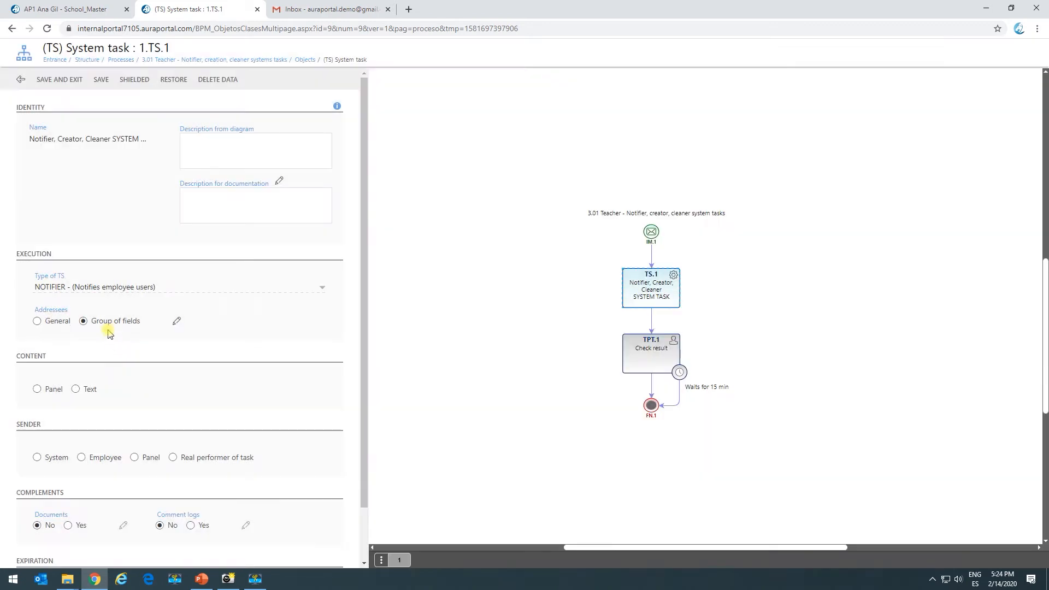
- Set the addressees to General and save an addressee list with the Start message Creator as direct addressee
click(37, 321)
click(176, 322)
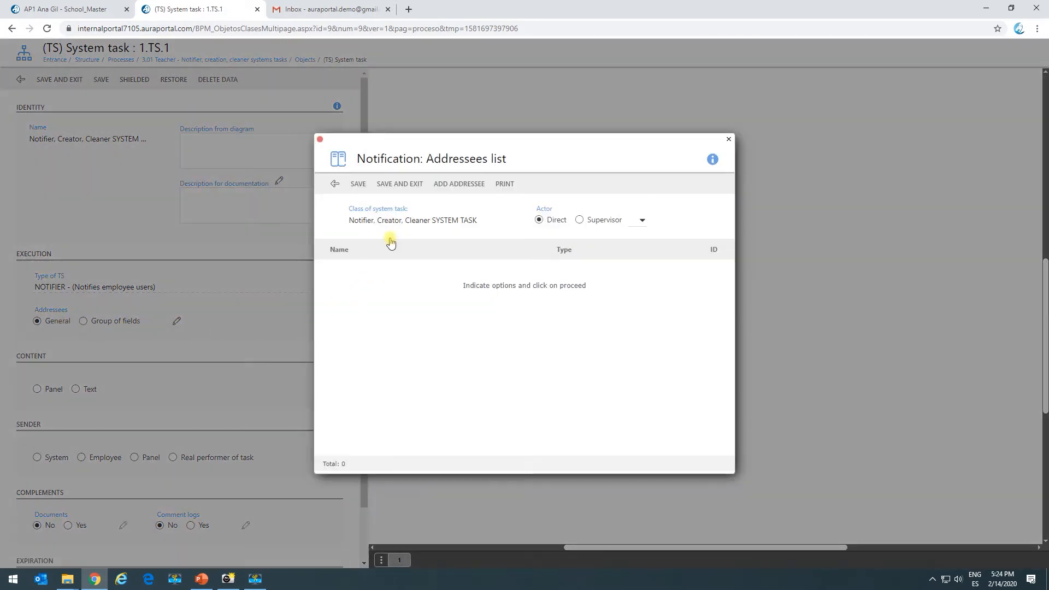
click(462, 185)
click(330, 281)
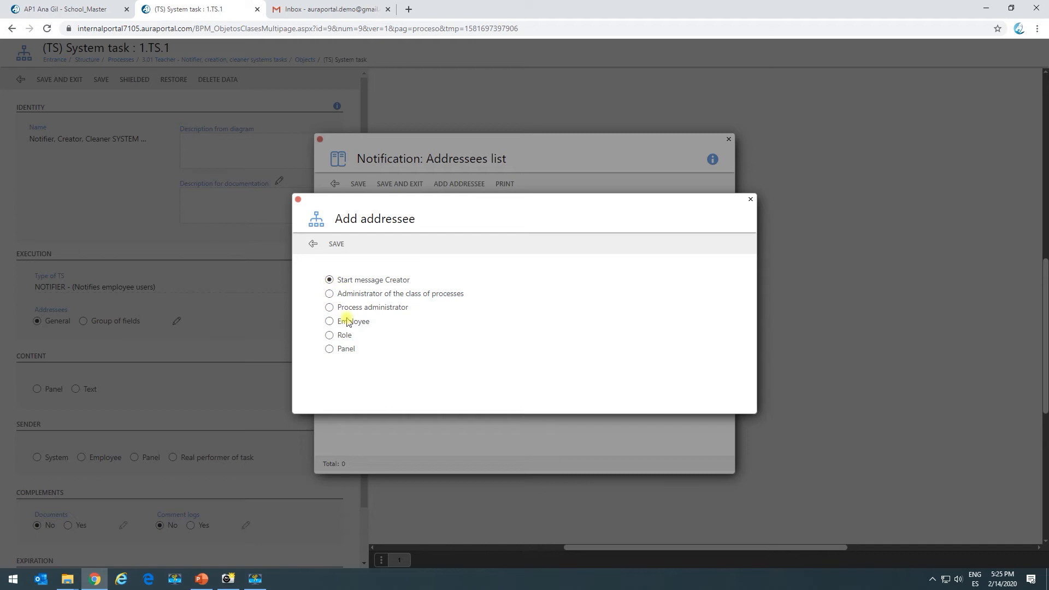
click(337, 246)
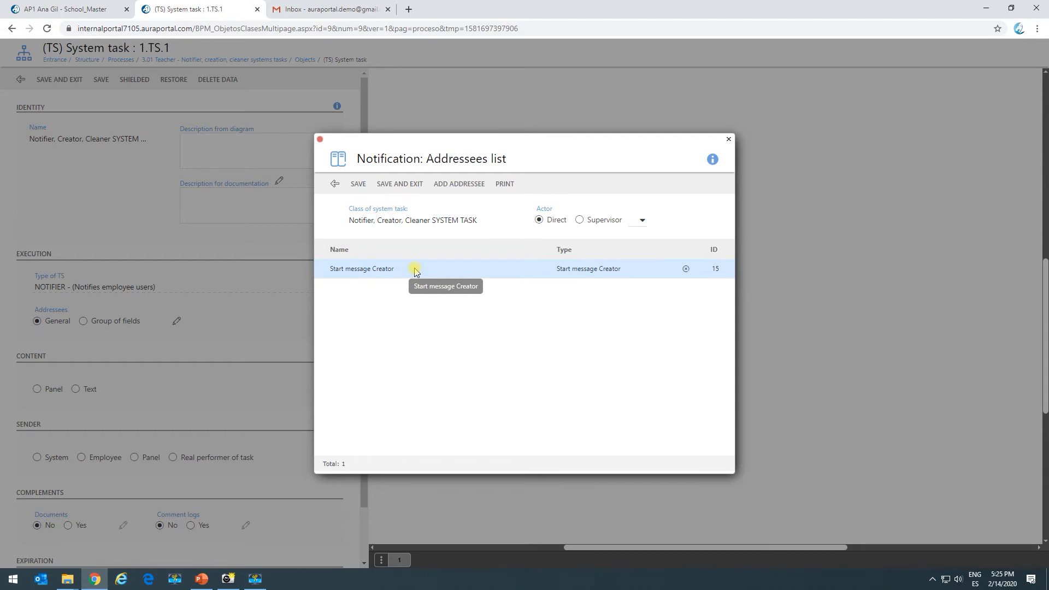
click(407, 186)
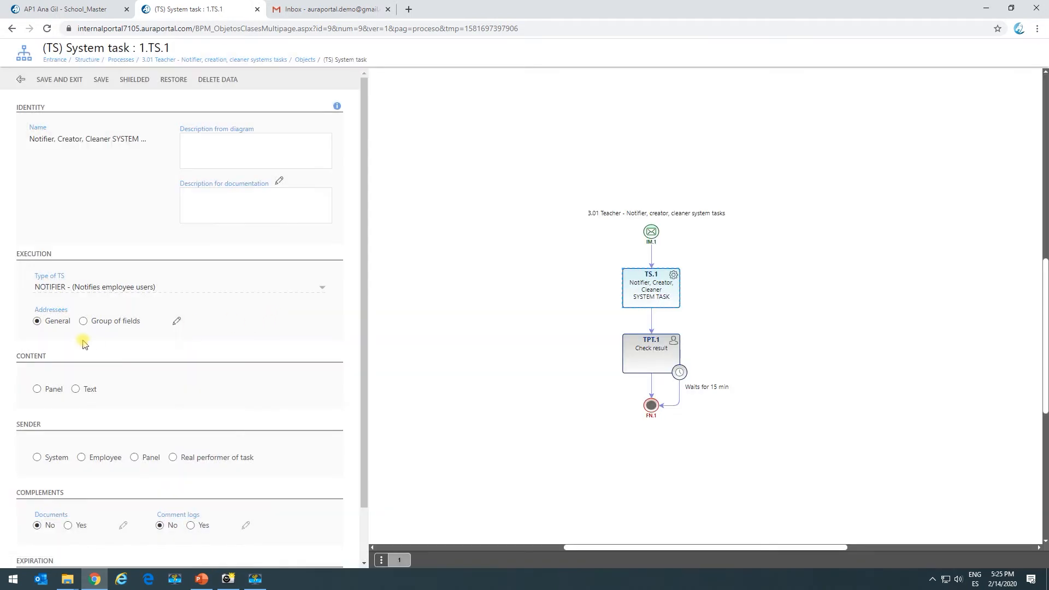
- Set the notification content to Text and insert "This is a test" as its content
click(38, 390)
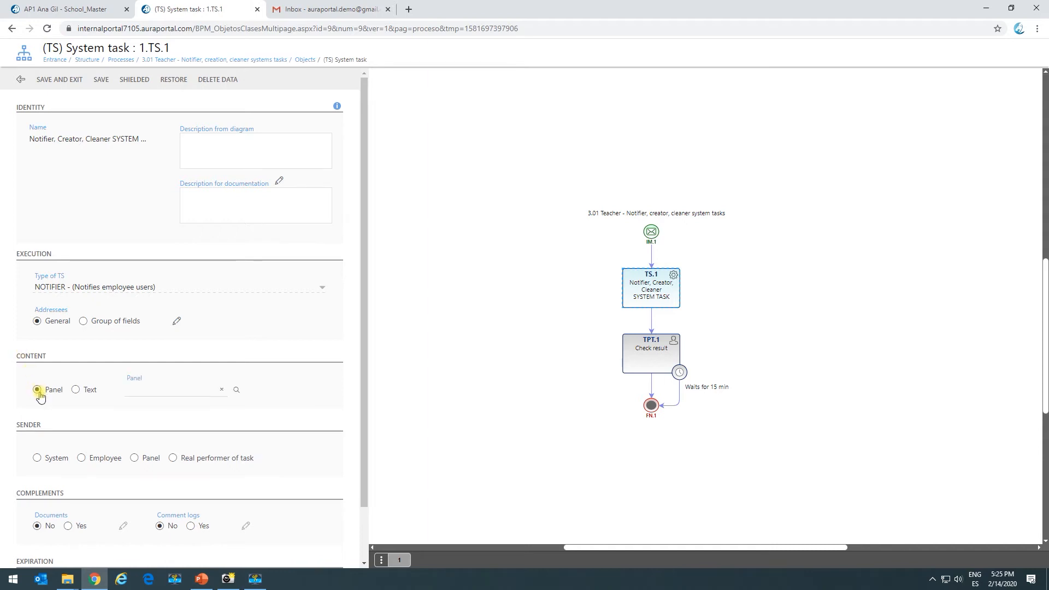
scroll(159, 358, down, 1)
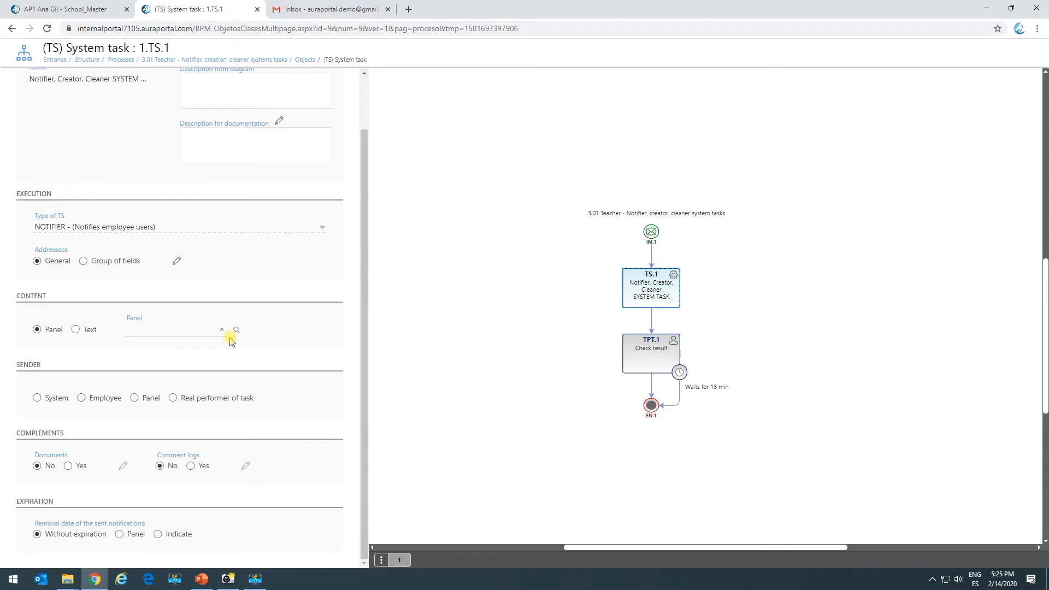
click(80, 329)
click(59, 355)
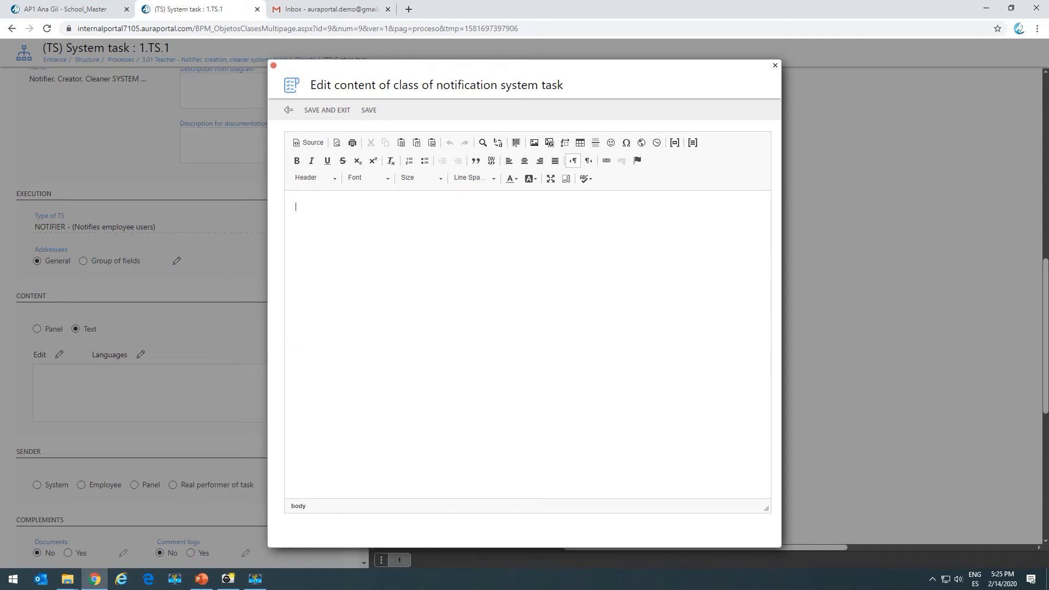
key(alt+Tab)
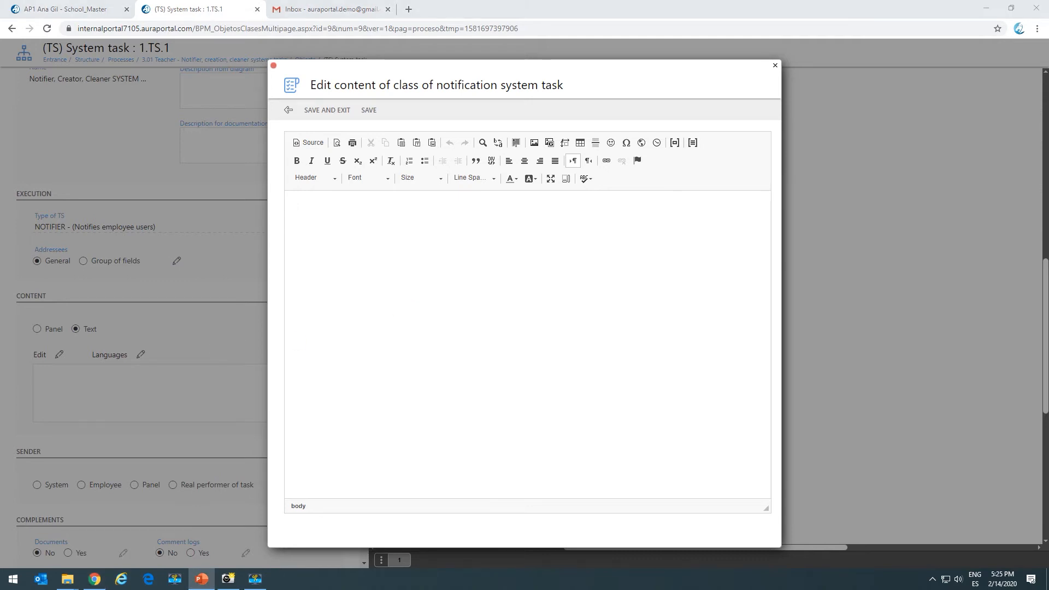
click(290, 228)
text(This is a test)
- Format the text "This is a test" in Pumpkin colour and bold, and save the notification content
drag(426, 209, 273, 227)
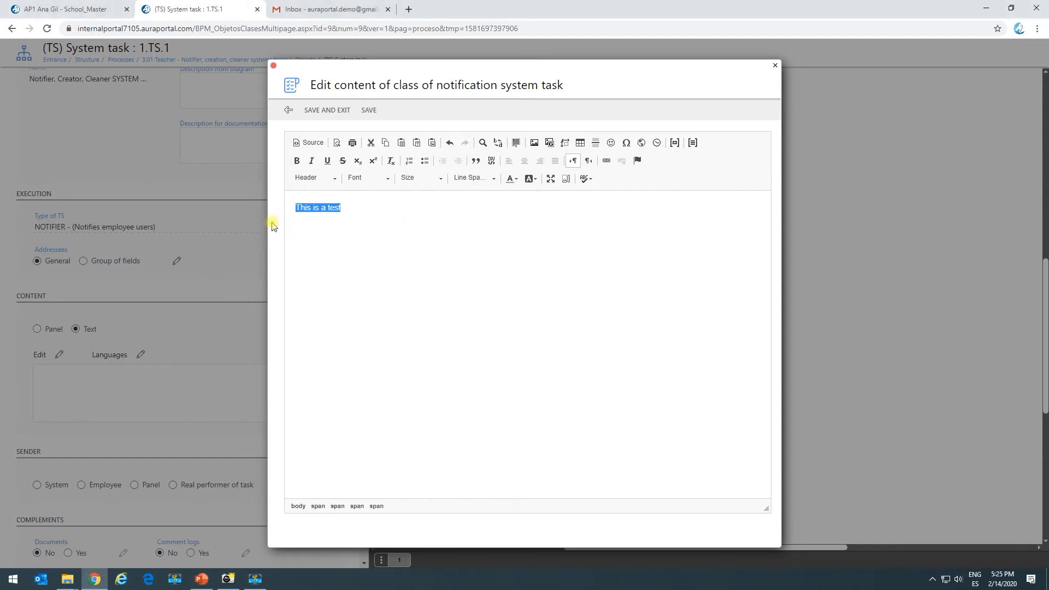
click(512, 179)
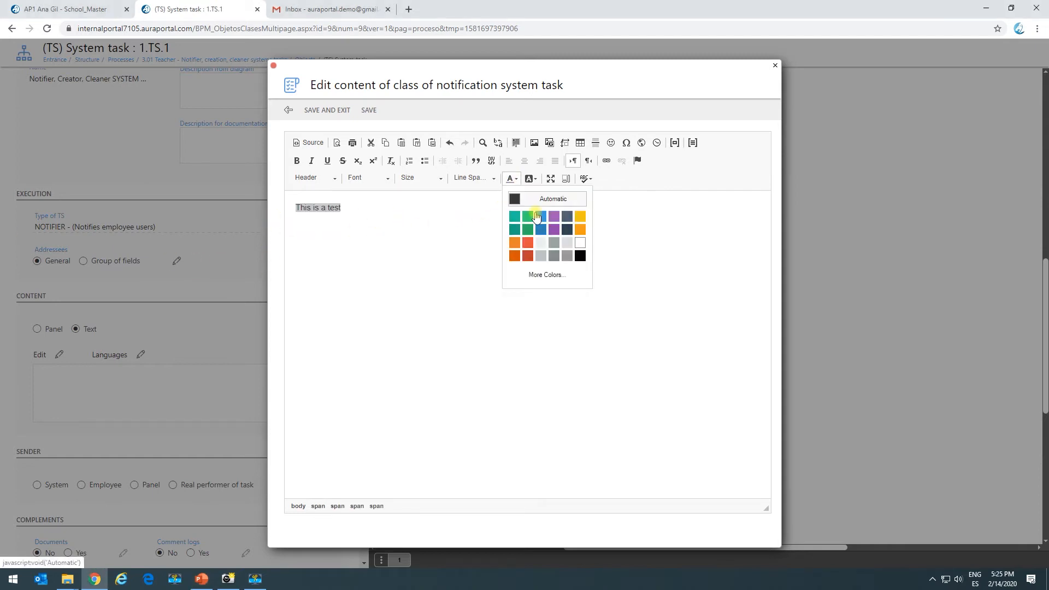
click(516, 257)
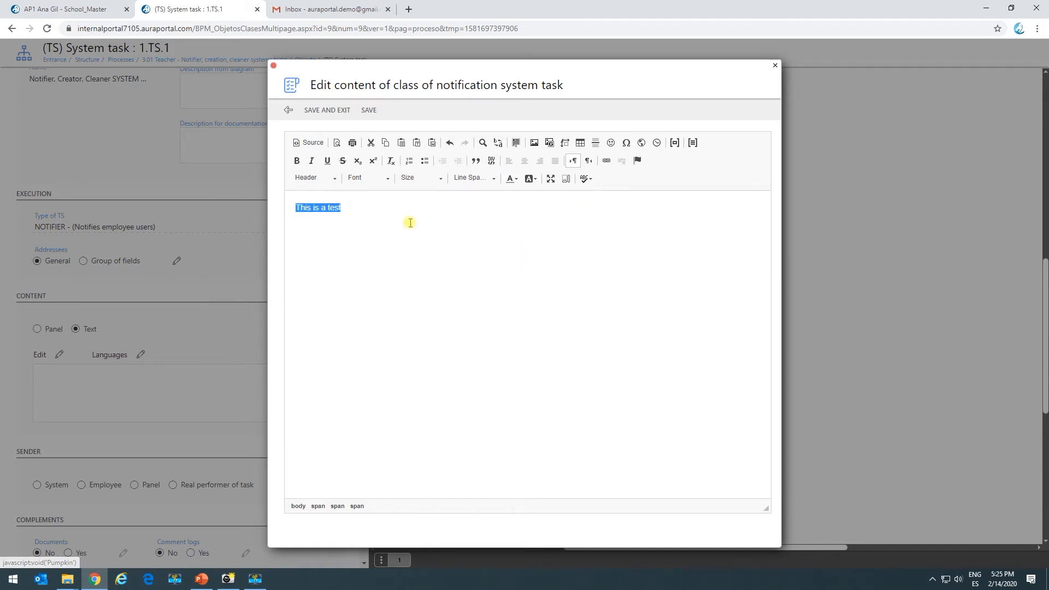
click(355, 208)
drag(346, 208, 280, 209)
click(297, 161)
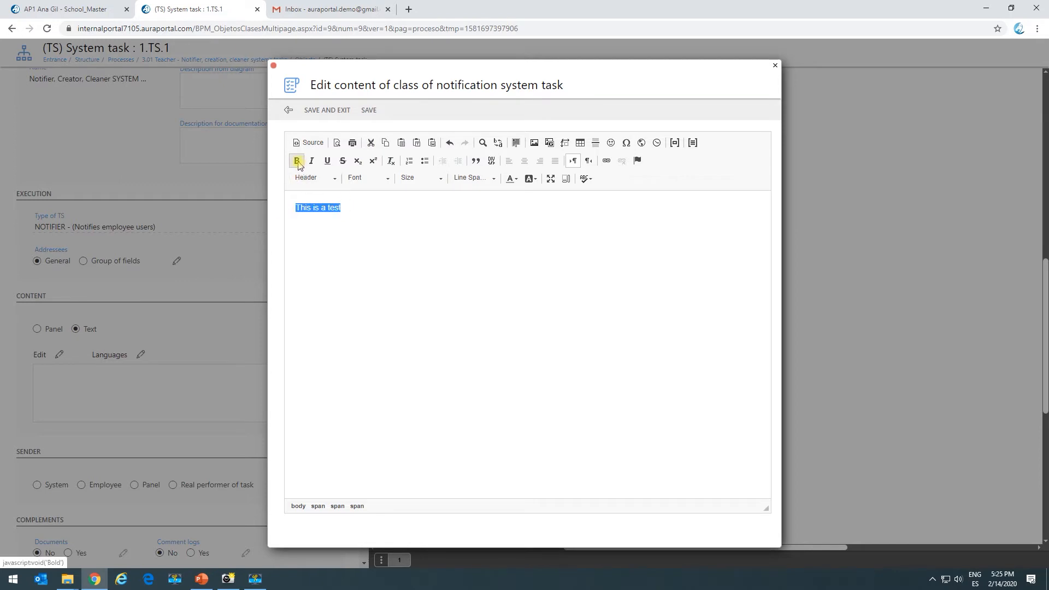
click(328, 110)
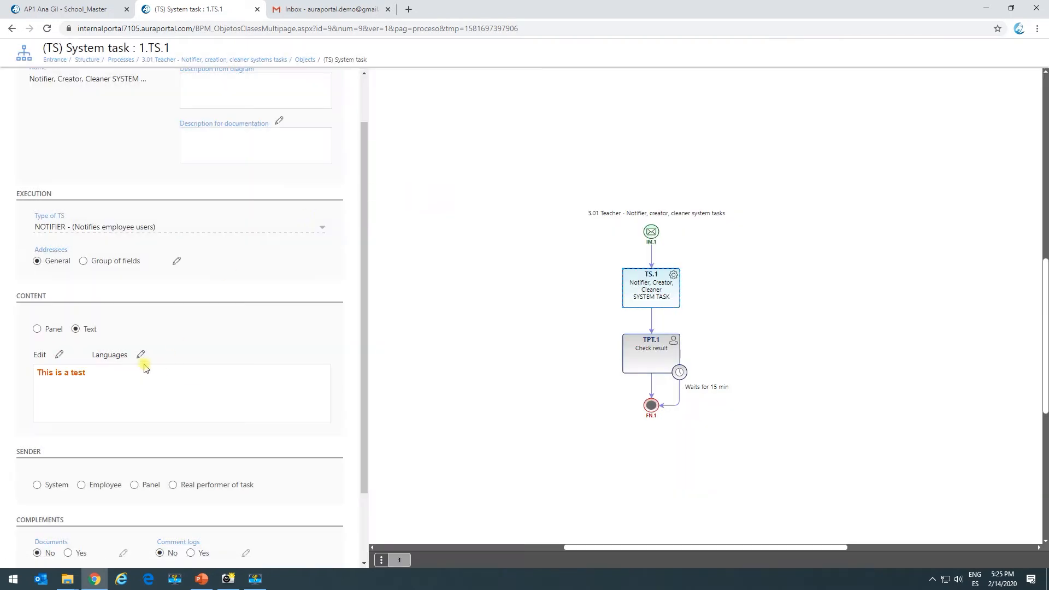
- Set the notification sender to System, enable documents and examine the panel library fields that can be added
scroll(90, 386, down, 1)
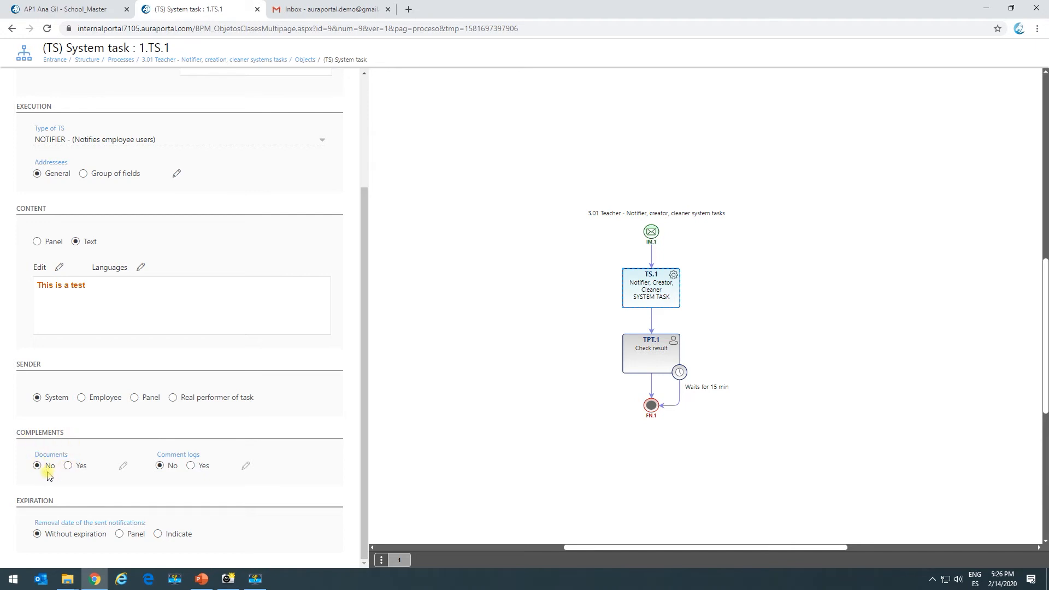
click(68, 466)
click(121, 466)
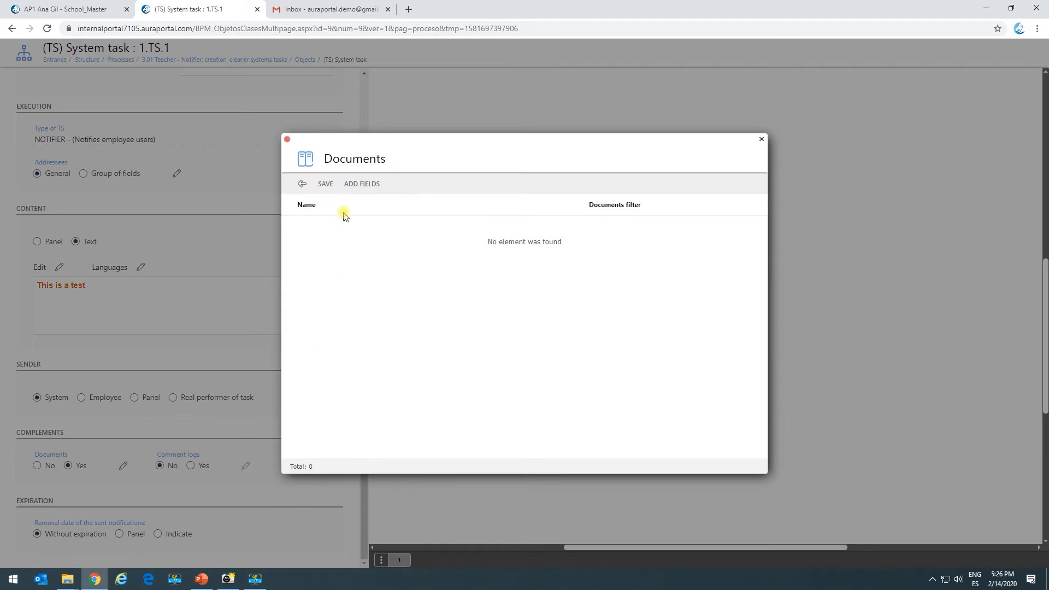
click(360, 186)
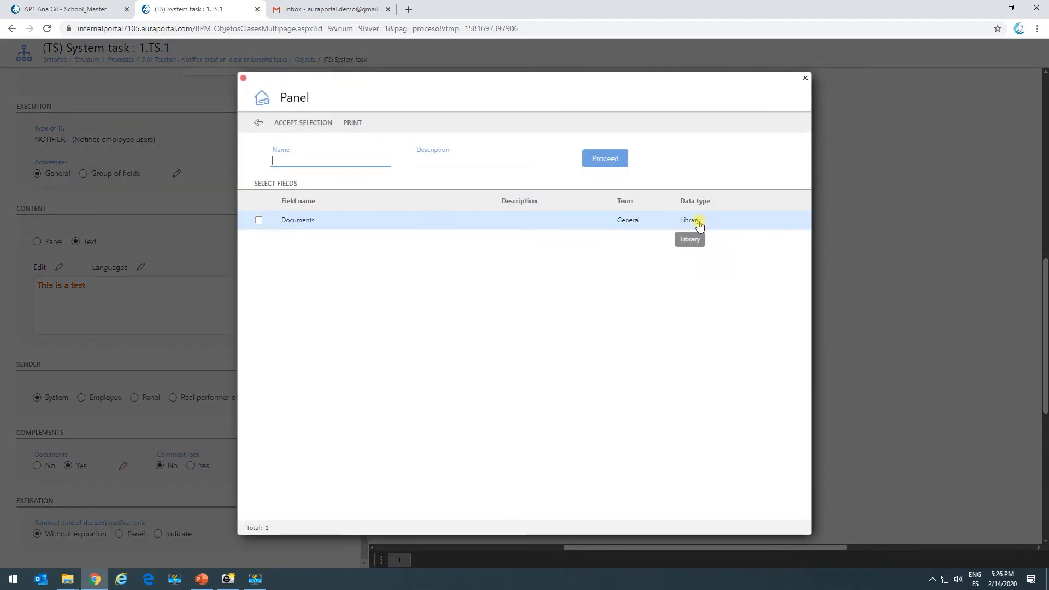
click(302, 123)
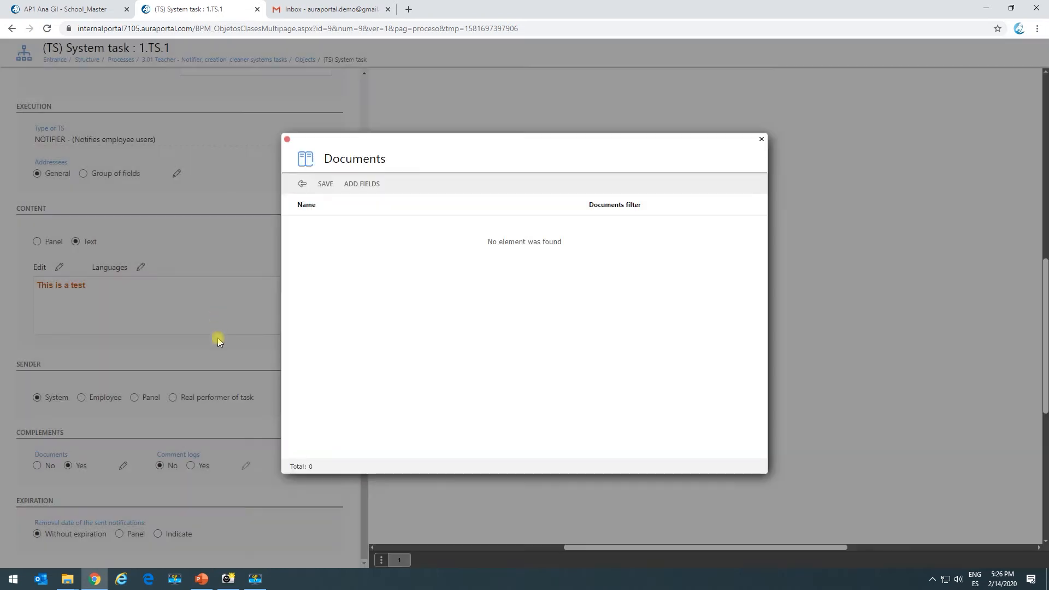
click(302, 184)
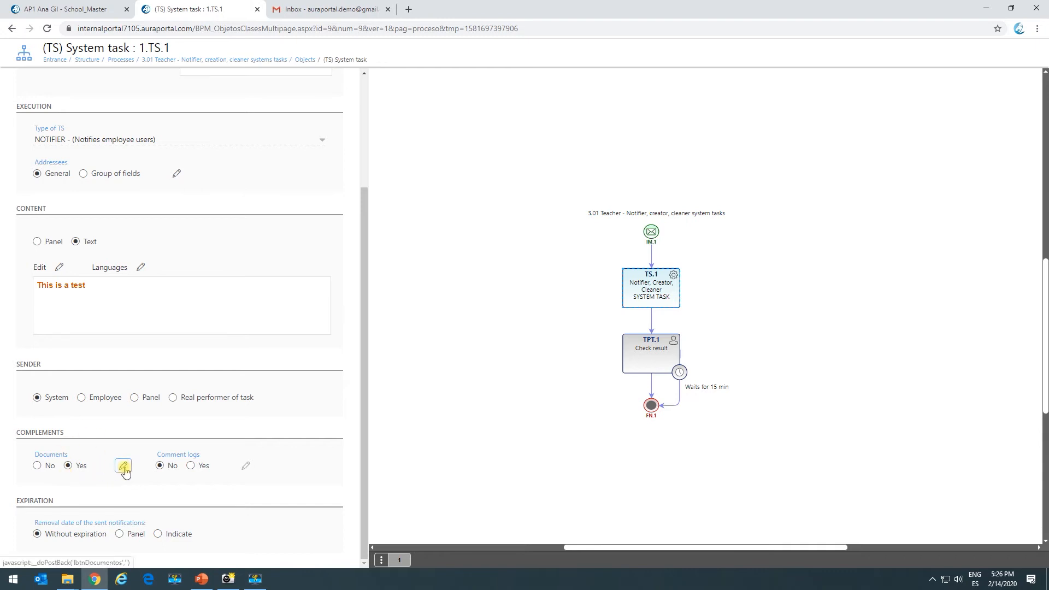
- Enable comment logs for the notification and select the Comment Log of the 3.01 Teacher process
click(191, 466)
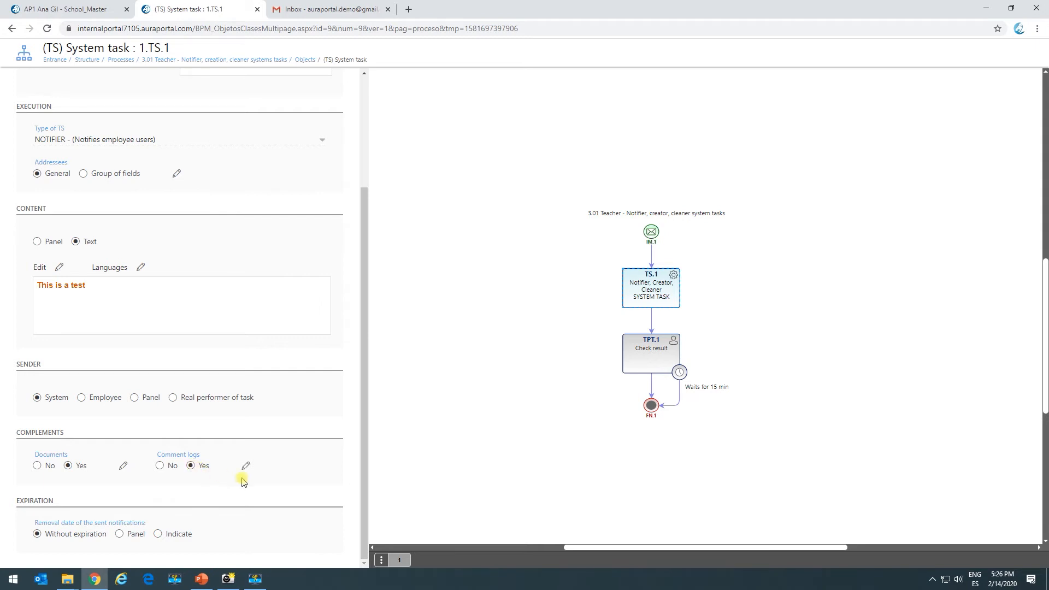
click(246, 466)
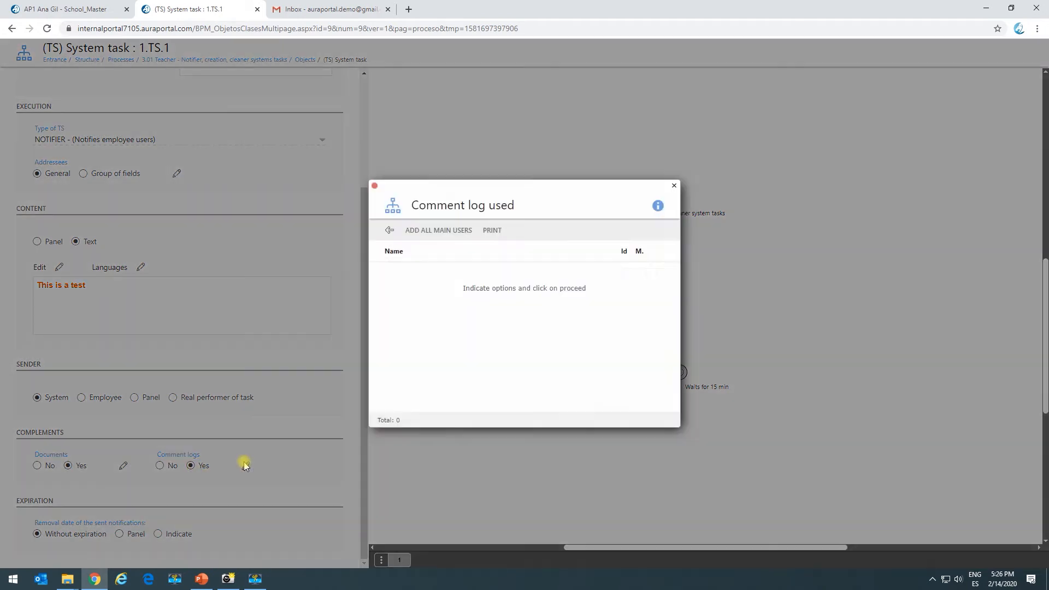
click(429, 235)
click(401, 288)
click(445, 208)
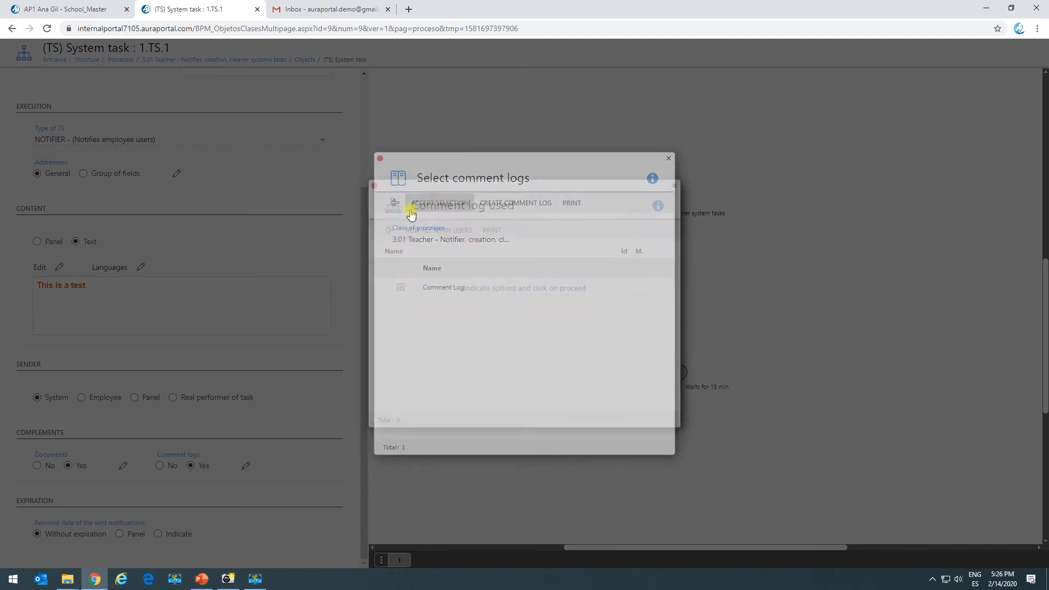
click(388, 229)
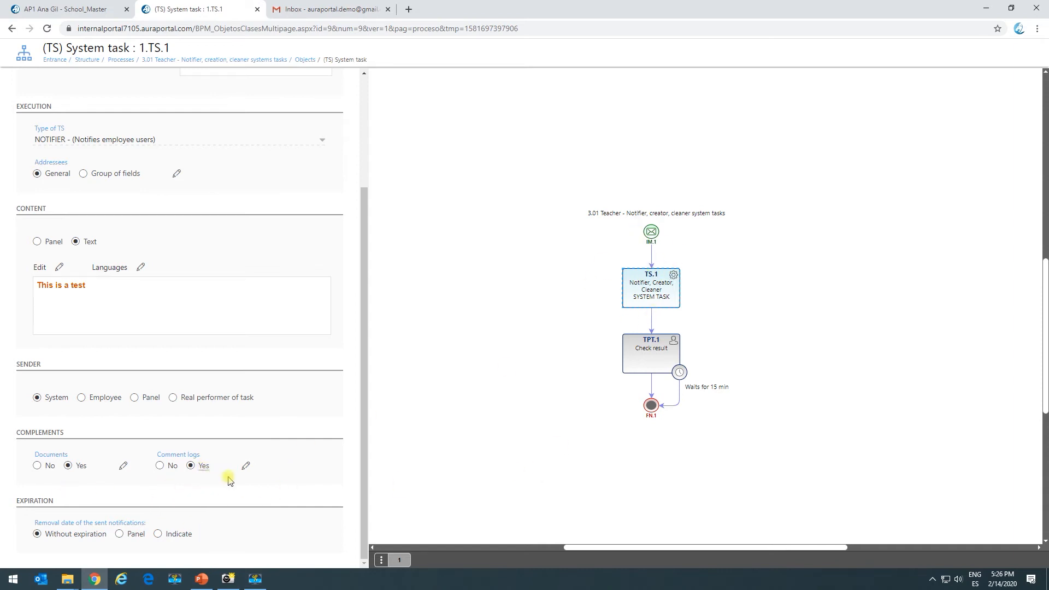
- Turn documents off, set the removal date of the sent notifications to Indicate, and save the system task
click(39, 466)
click(159, 534)
scroll(273, 520, down, 1)
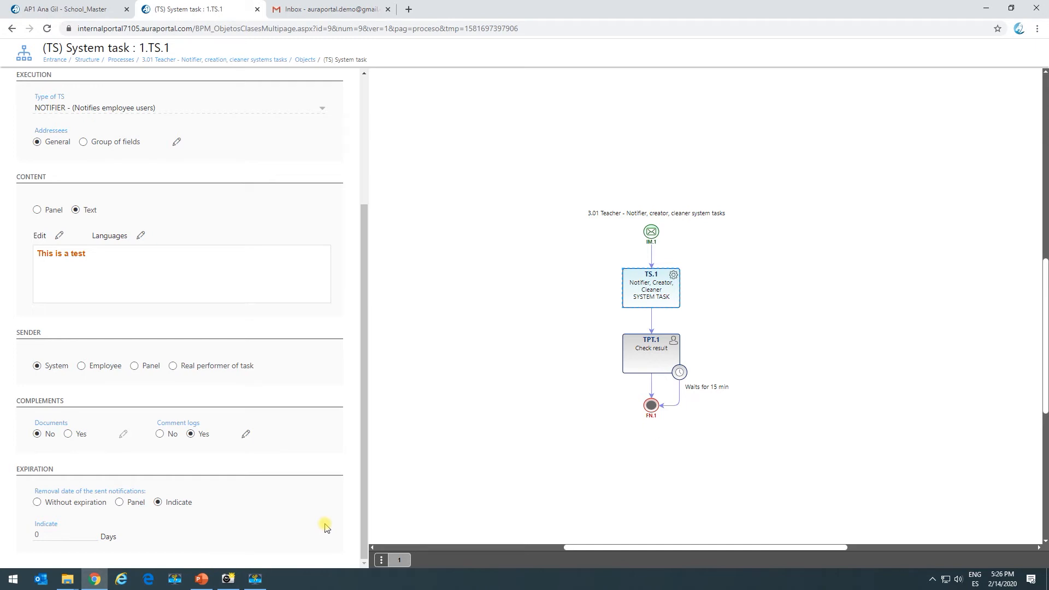
drag(58, 536, 6, 547)
scroll(106, 258, up, 5)
click(61, 80)
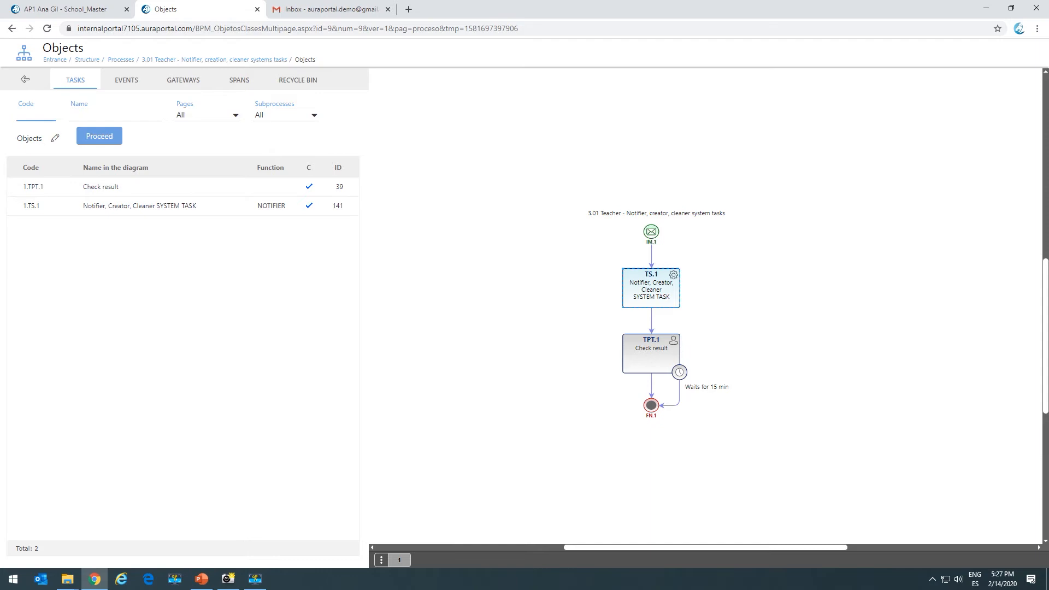
- Reopen the Notifier, Creator, Cleaner SYSTEM TASK from the objects list, save it again and close the process model
click(168, 205)
click(66, 82)
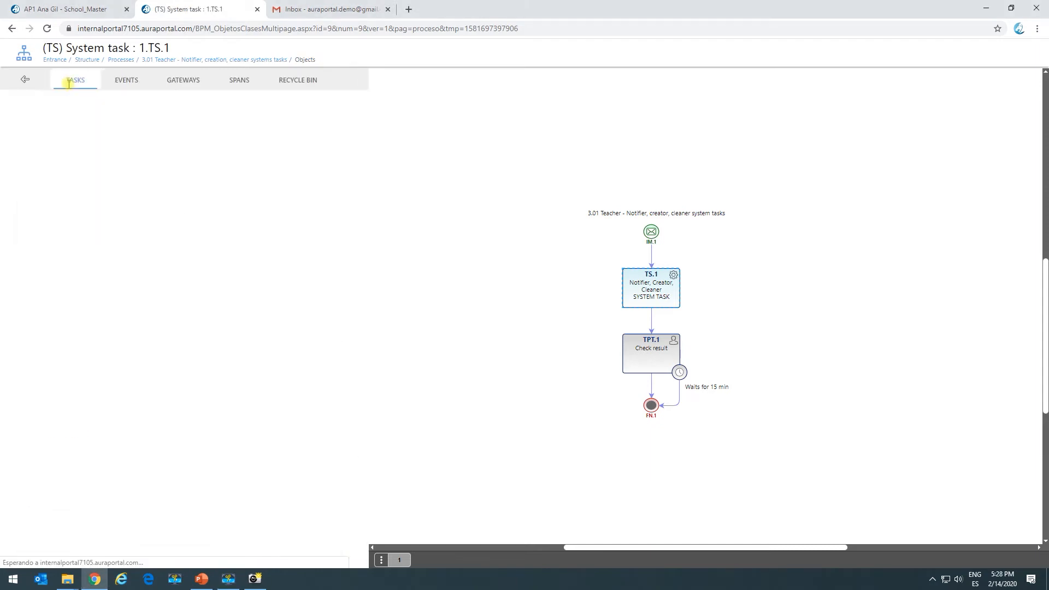
click(257, 9)
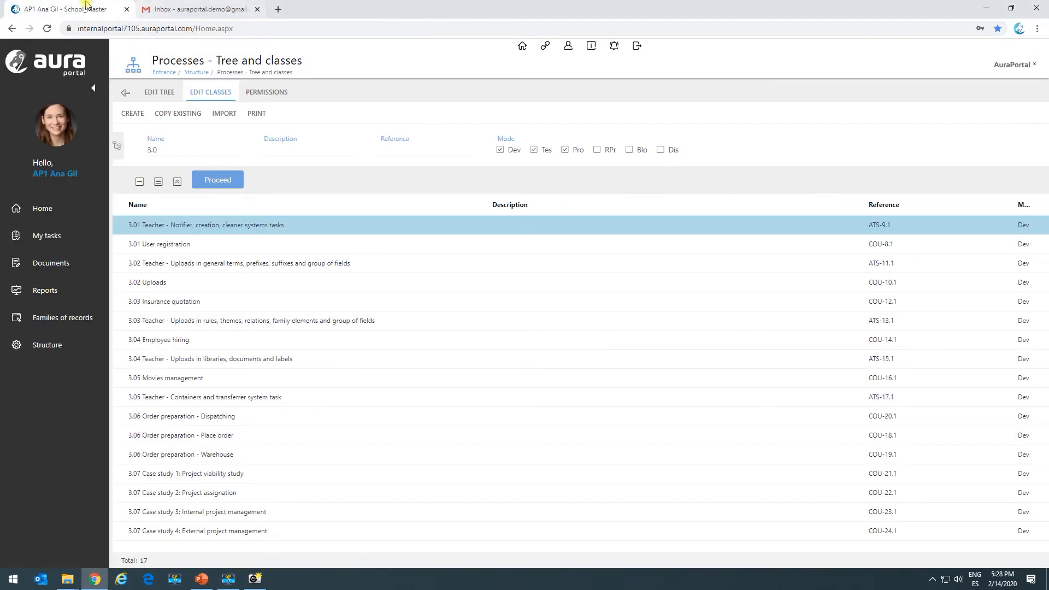
- Start the process 3.01 Teacher - Notifier, creator, cleaner system tasks from My tasks, leaving its start form empty
click(42, 245)
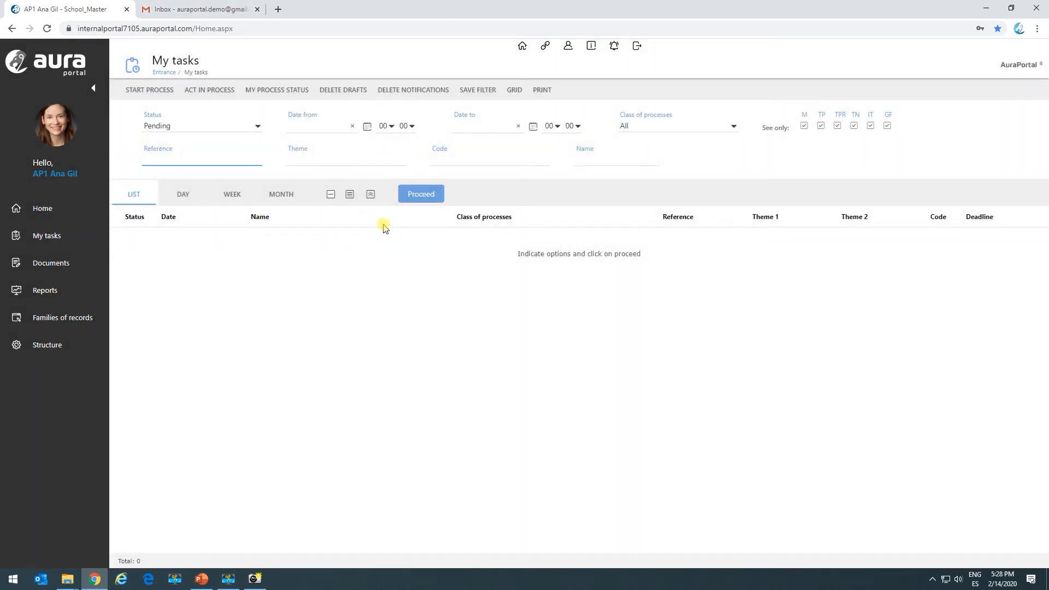
click(153, 89)
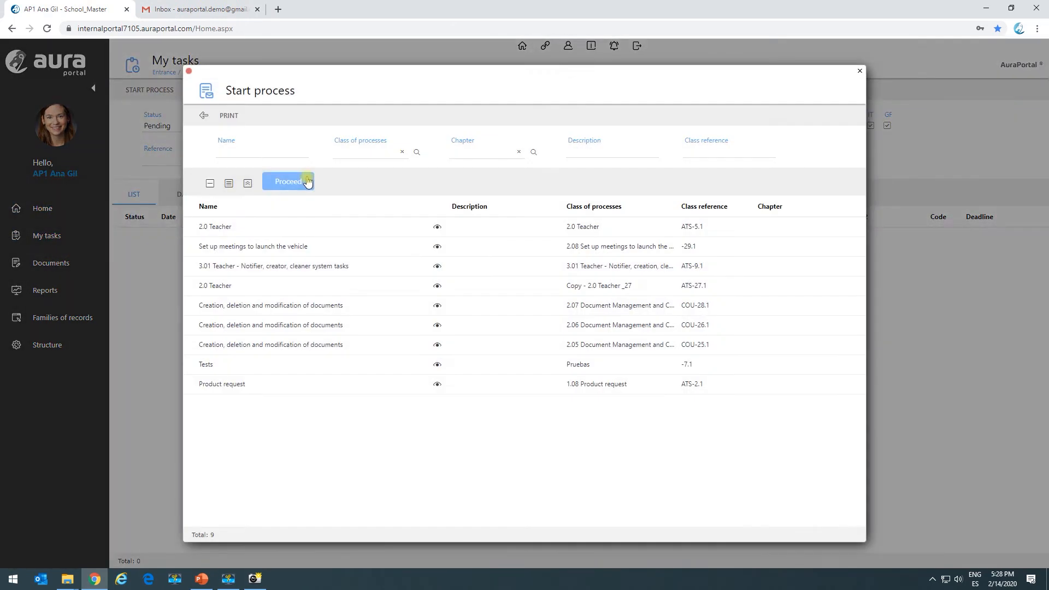
click(234, 227)
click(277, 266)
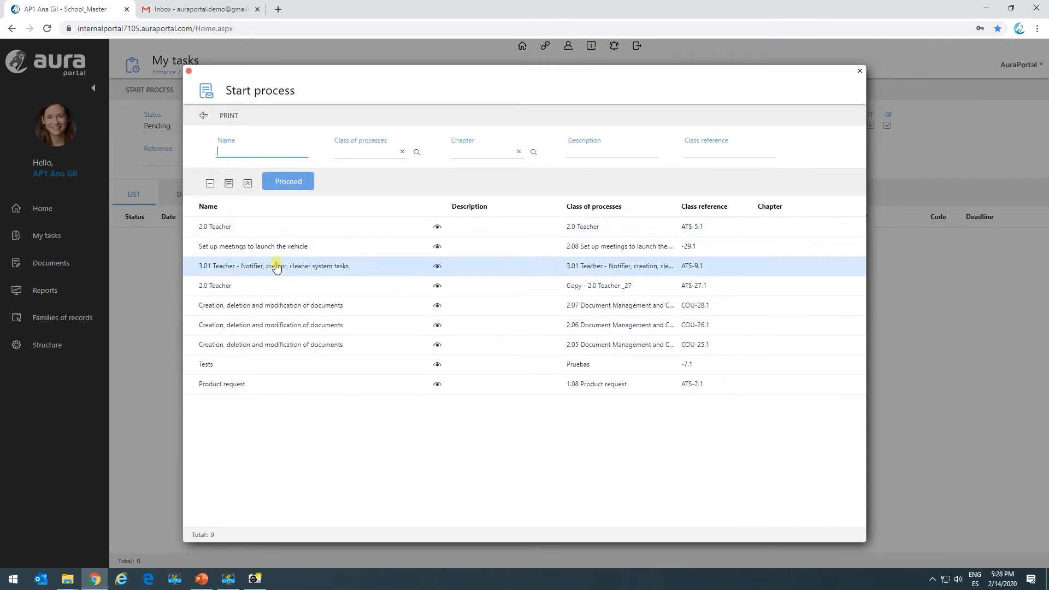
double_click(251, 268)
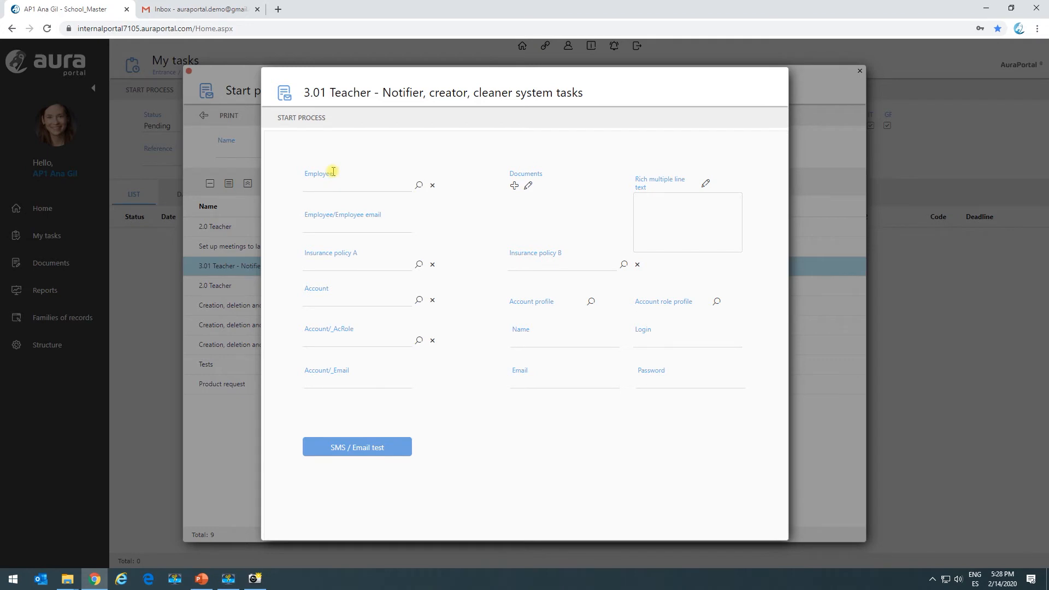
click(299, 119)
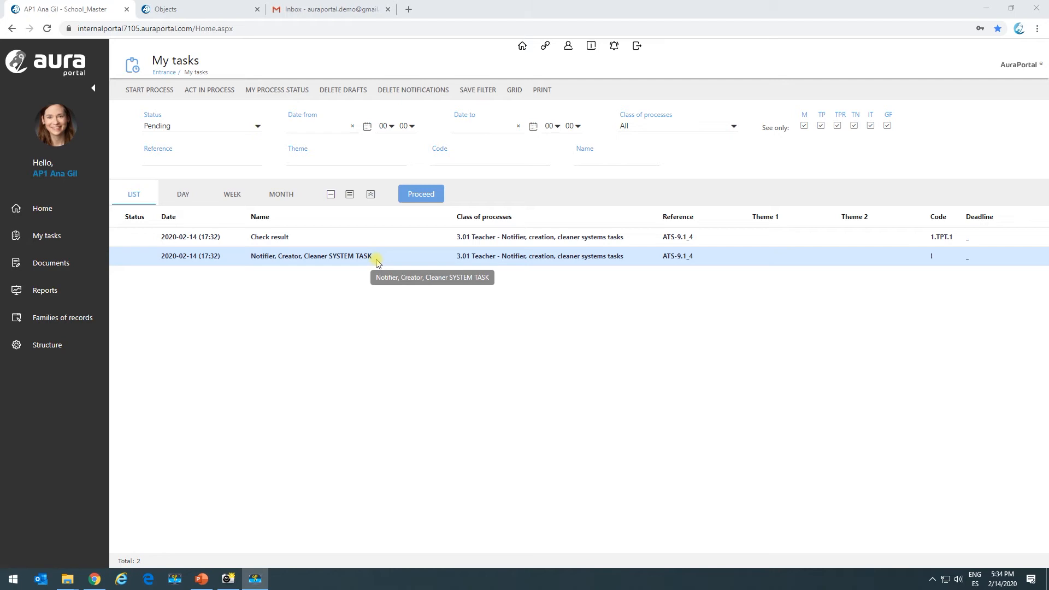
- Open the Notifier, Creator, Cleaner SYSTEM TASK notification among the pending tasks and review its content
click(398, 259)
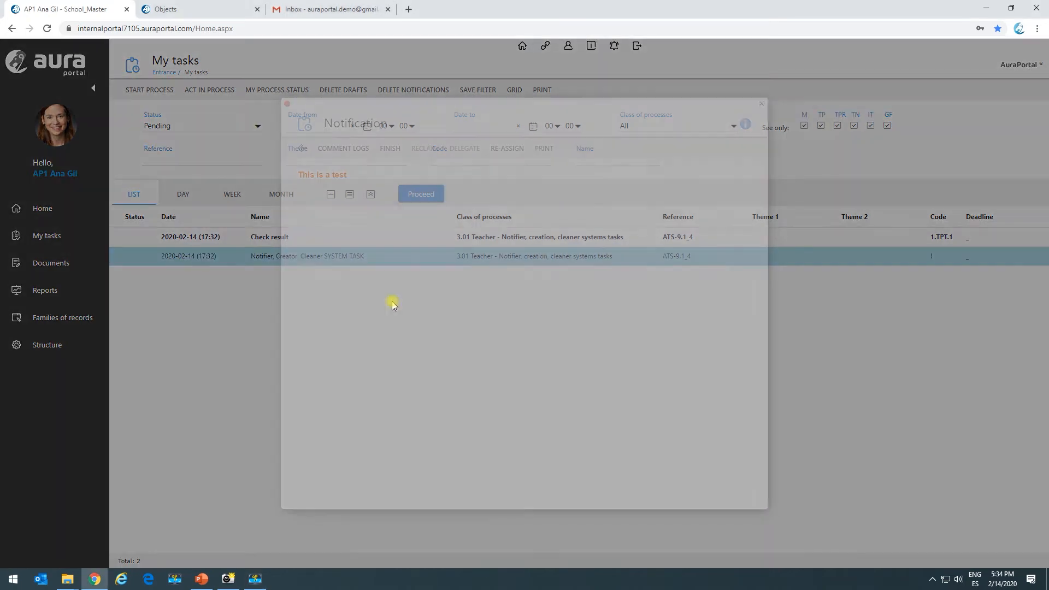
drag(300, 174, 340, 181)
click(353, 258)
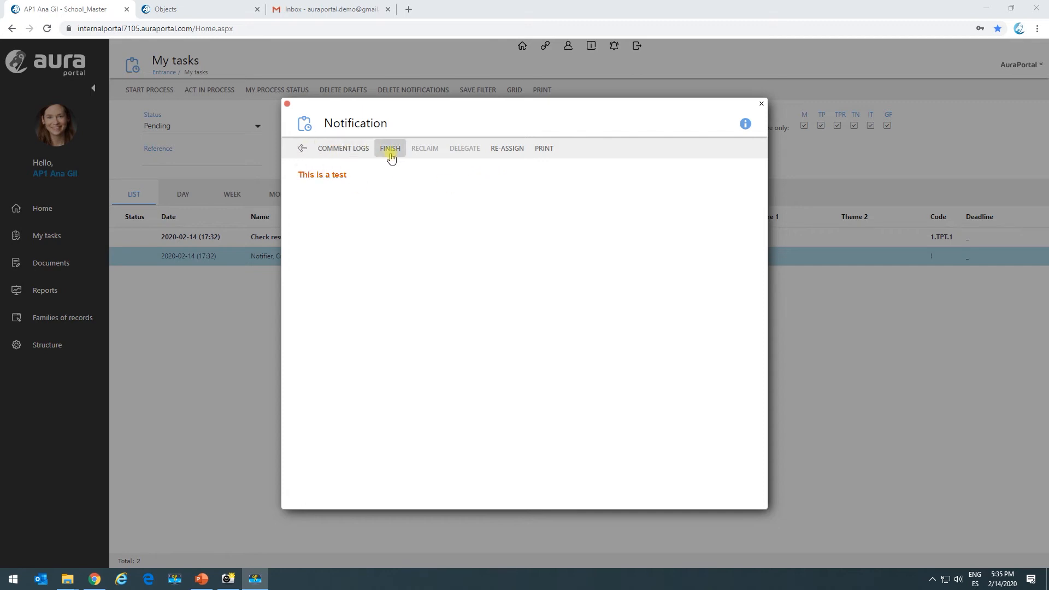
click(303, 150)
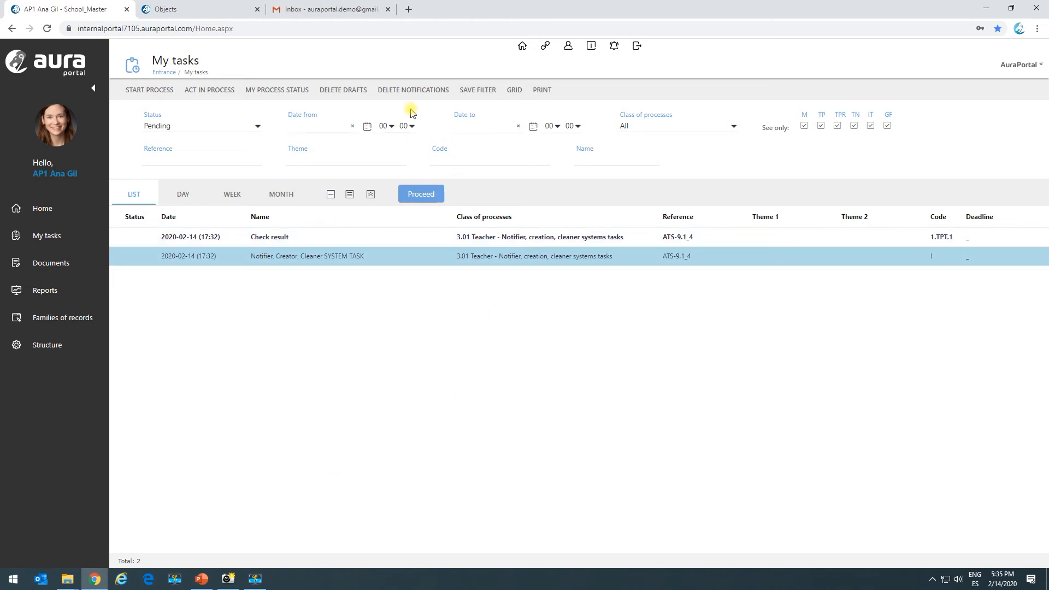
- Delete the notifications from the pending tasks and confirm the deletion
click(421, 92)
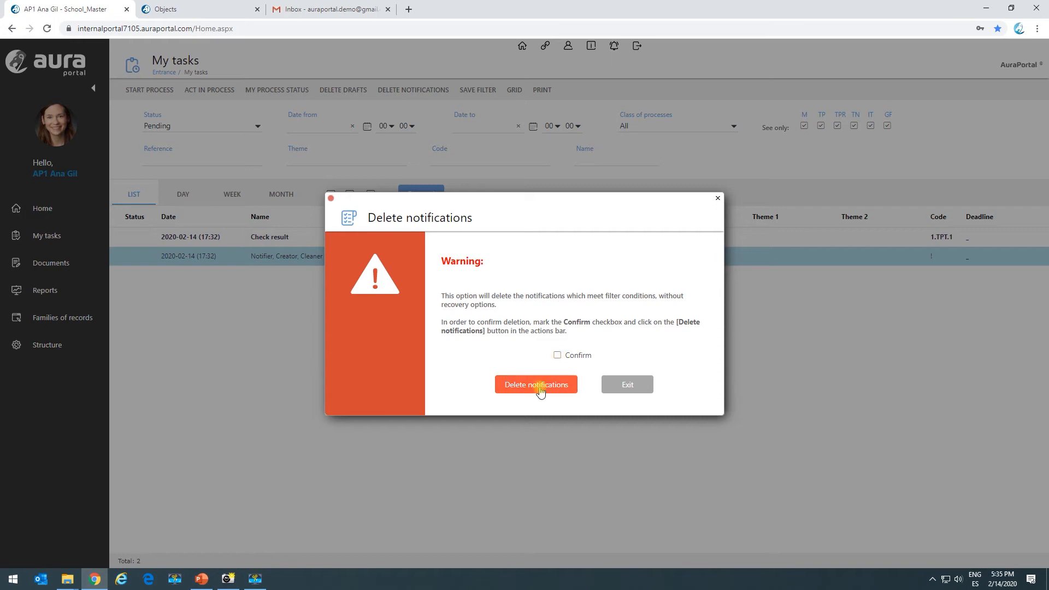
click(557, 356)
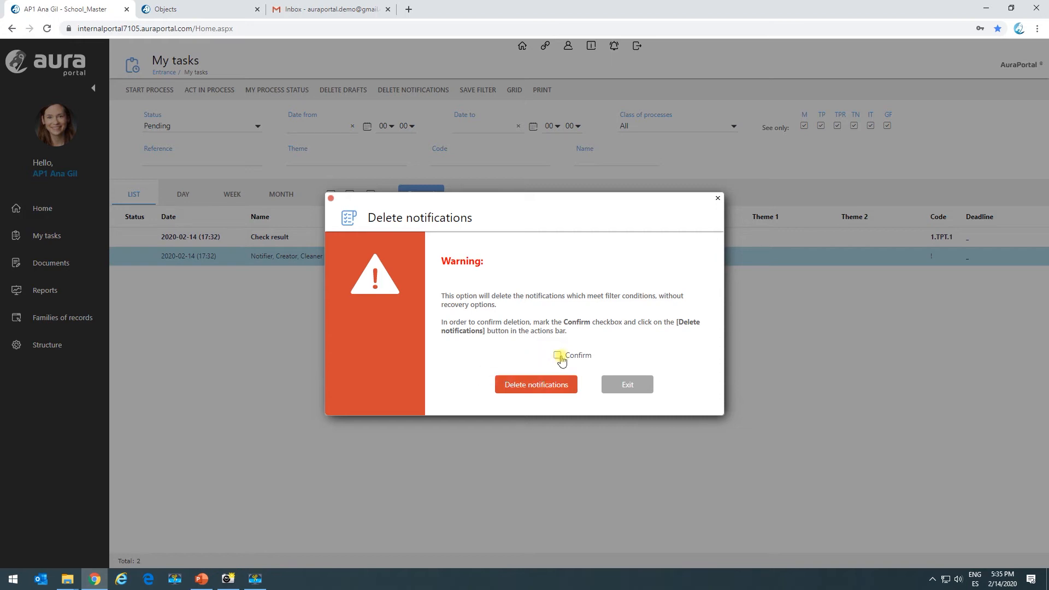
click(533, 386)
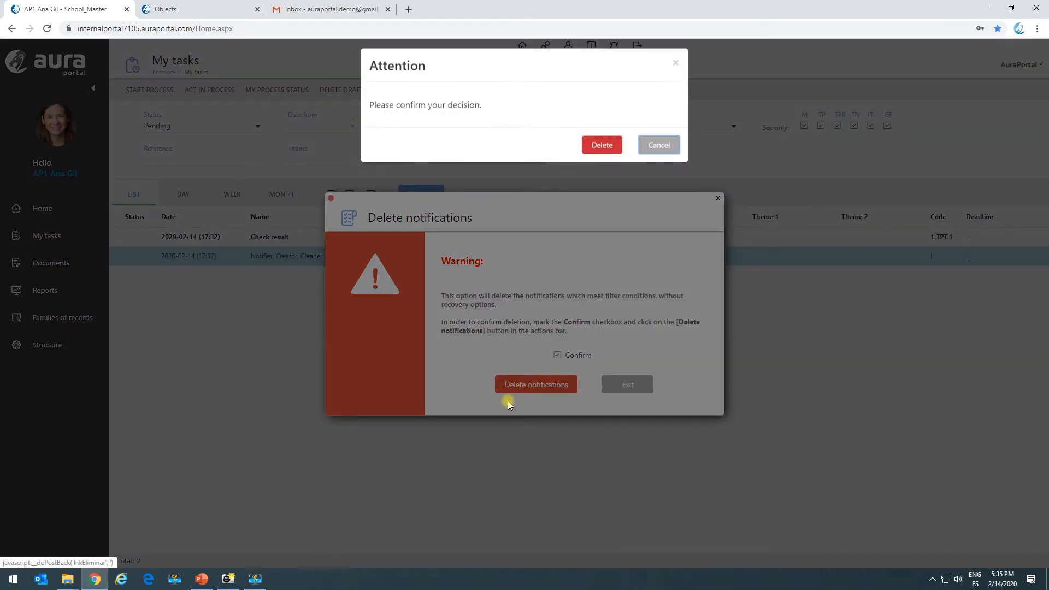
click(601, 154)
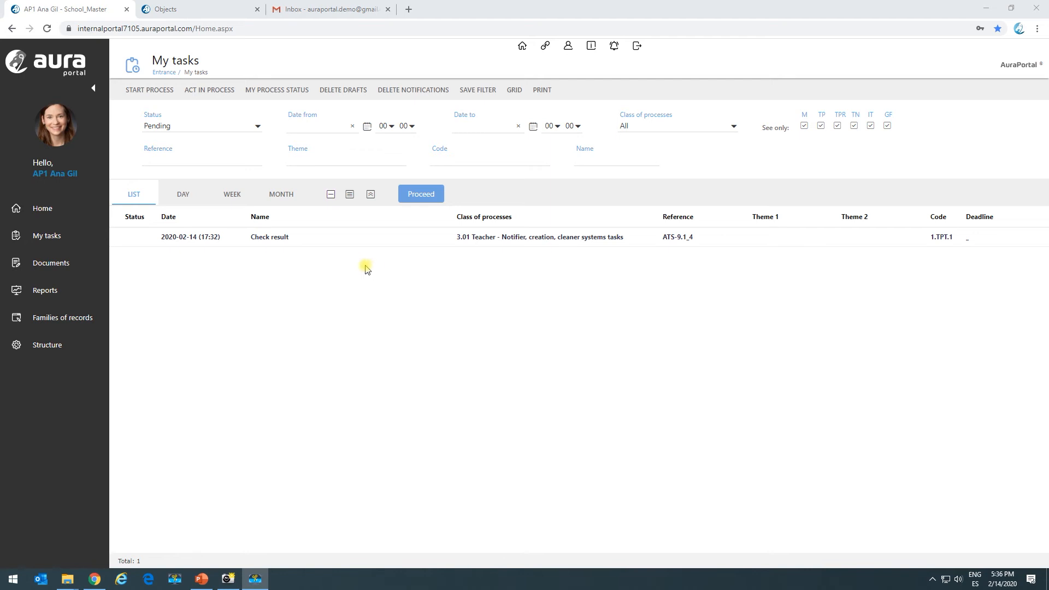
- Return to the 3.01 Teacher process model and open system task TS.1 from the diagram
click(175, 11)
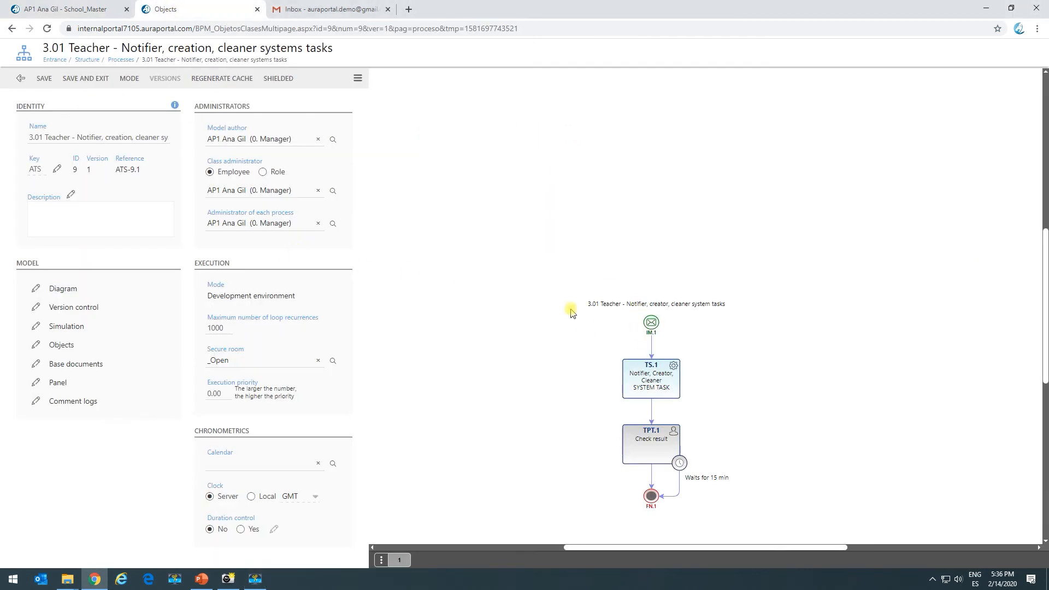
scroll(569, 304, down, 5)
scroll(607, 279, up, 2)
click(645, 195)
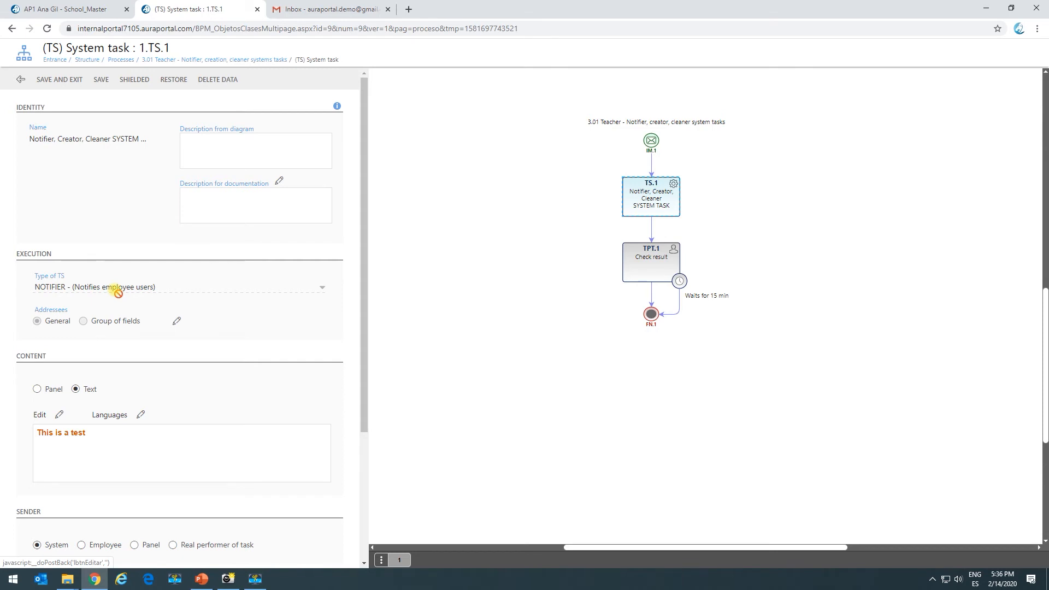
scroll(116, 292, down, 2)
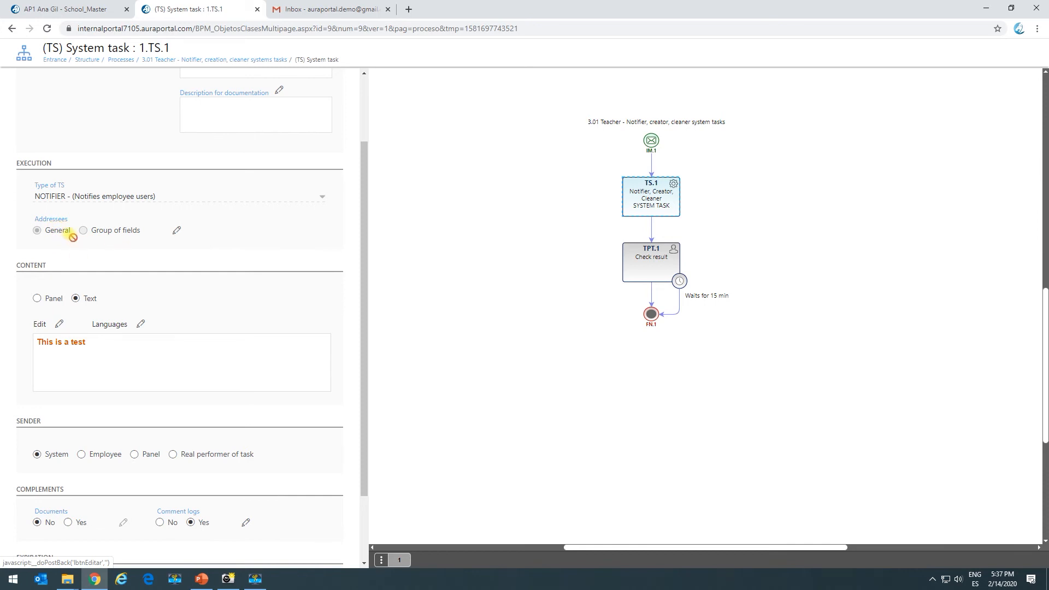
- Insert the Execution control data into the notification content below "This is a test", separated by a blank line
click(59, 328)
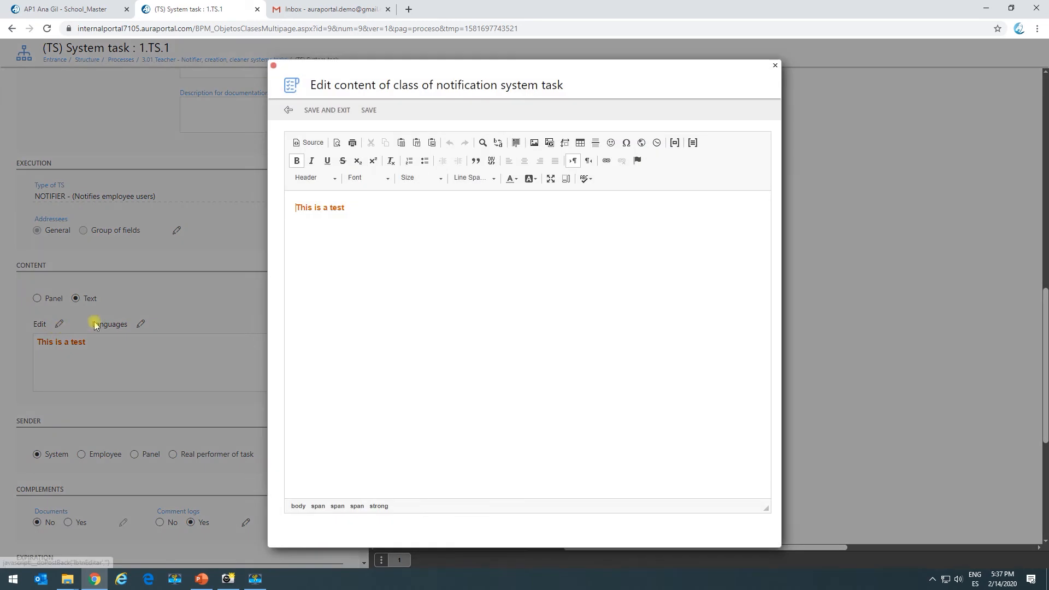
click(344, 207)
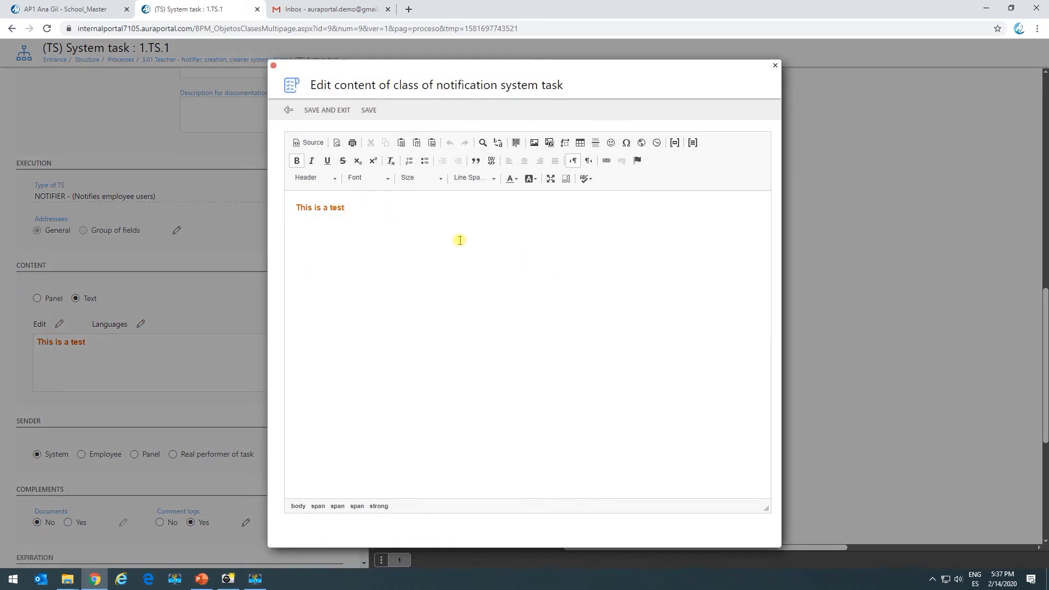
click(674, 143)
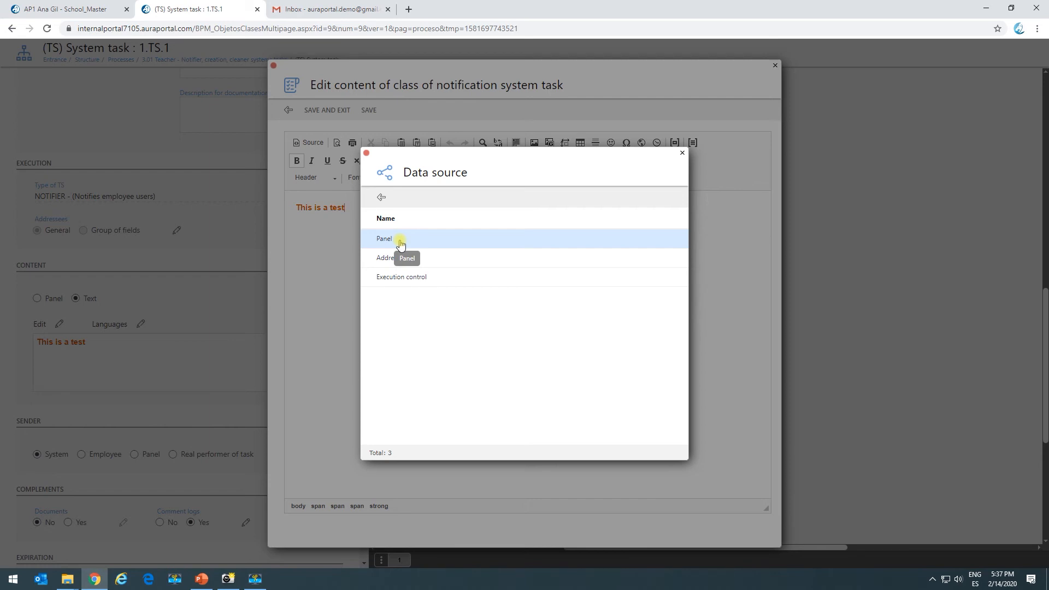
click(449, 282)
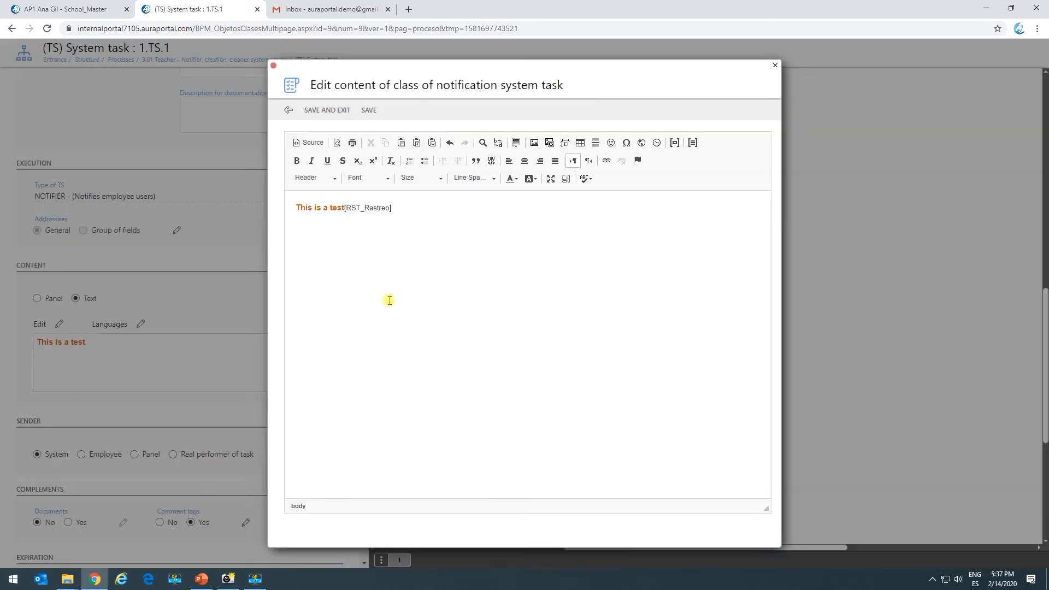
click(345, 209)
key(Return)
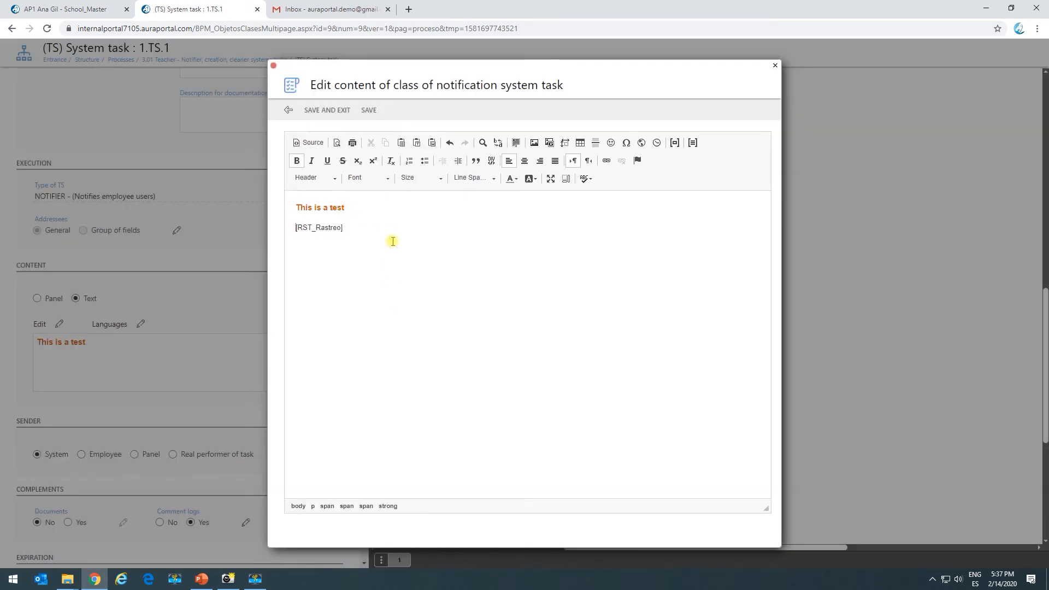
drag(350, 228, 286, 227)
click(369, 209)
key(Return)
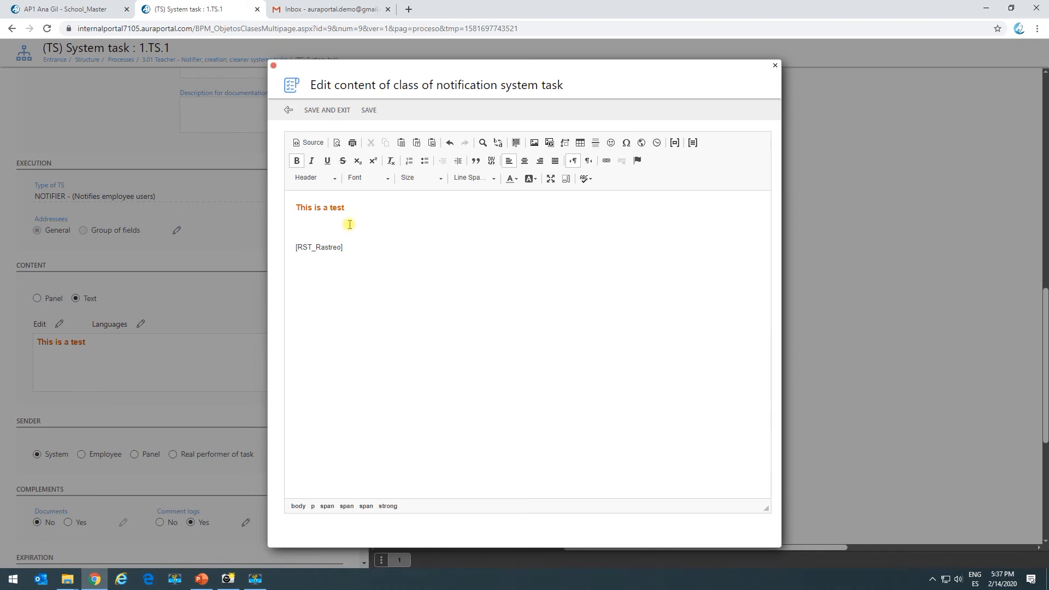
- Delete the [RST_Rastreo] code from the notification content and save the content
drag(361, 247, 277, 246)
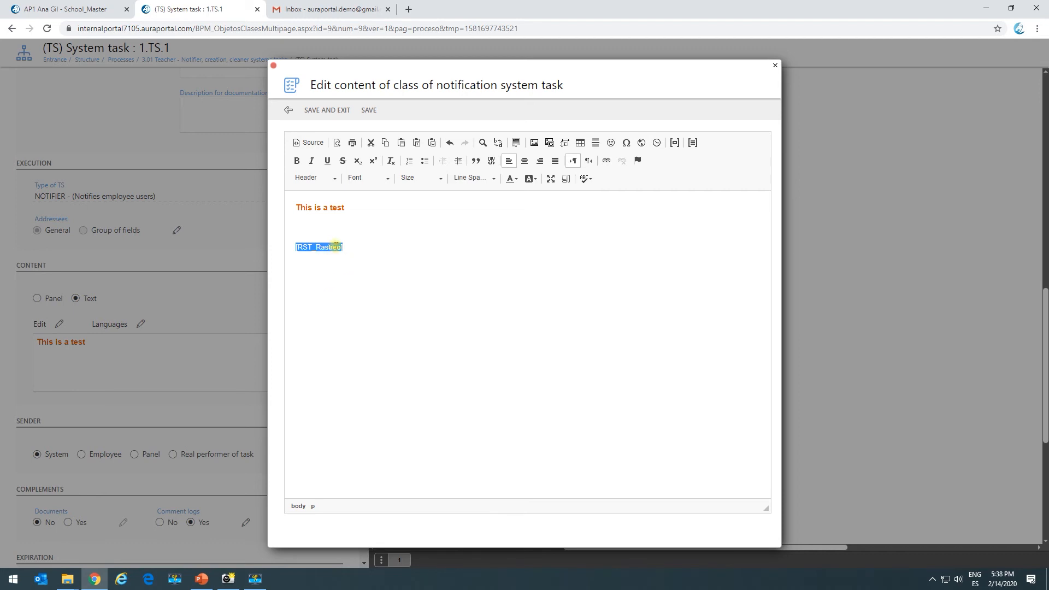
key(Delete)
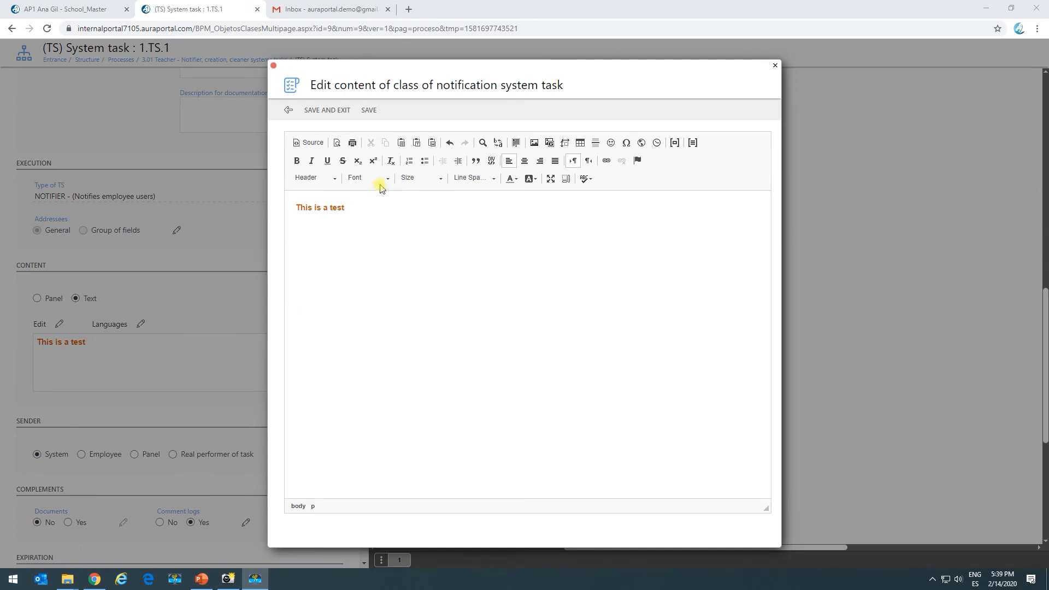
click(338, 110)
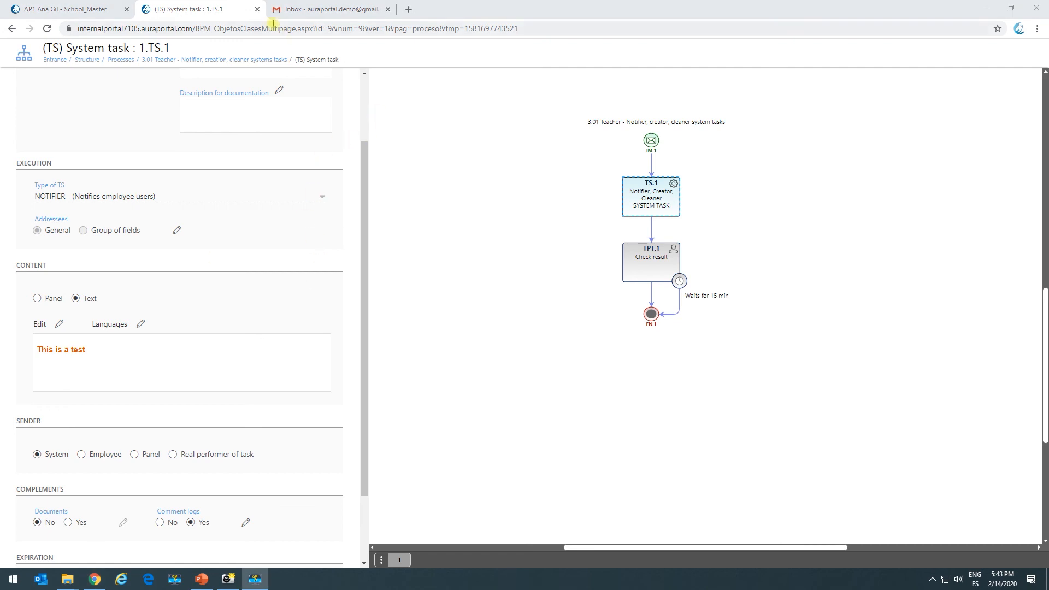
- Refresh the pending list in My tasks and open the Check result task's options at its Hide until date
click(71, 3)
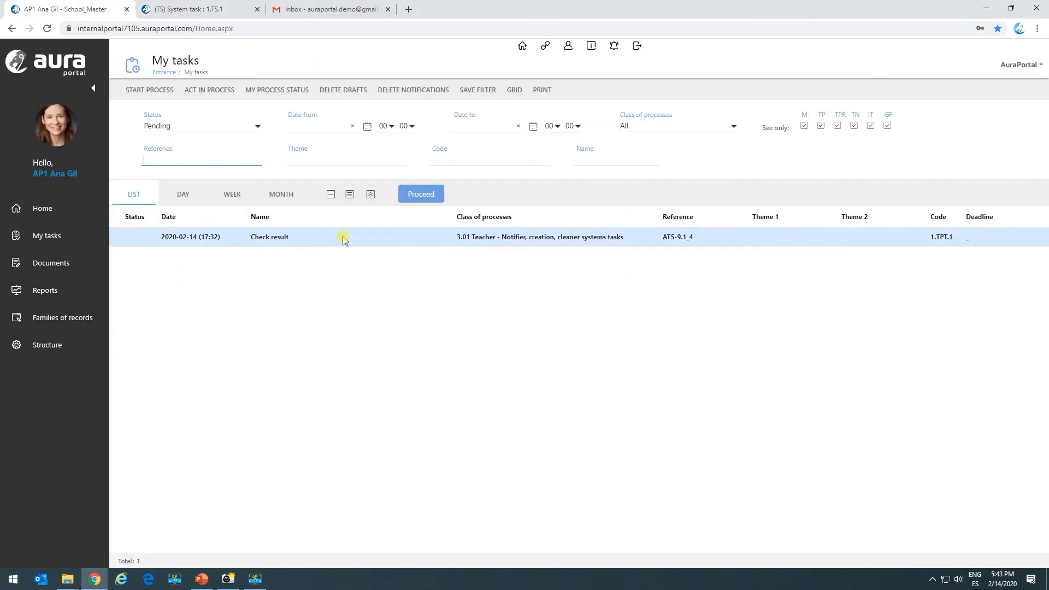
click(410, 202)
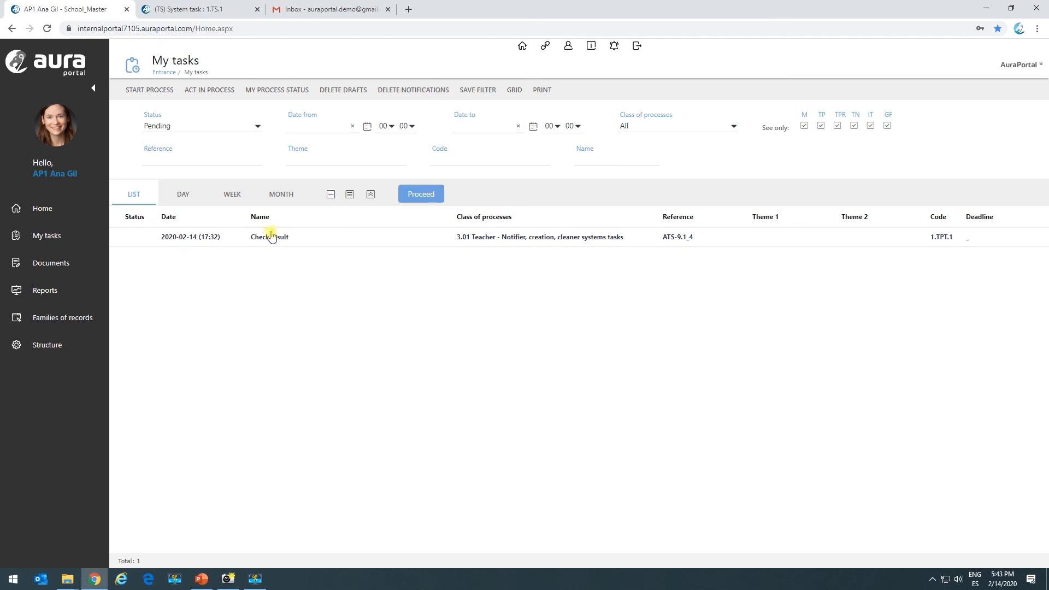
right_click(219, 240)
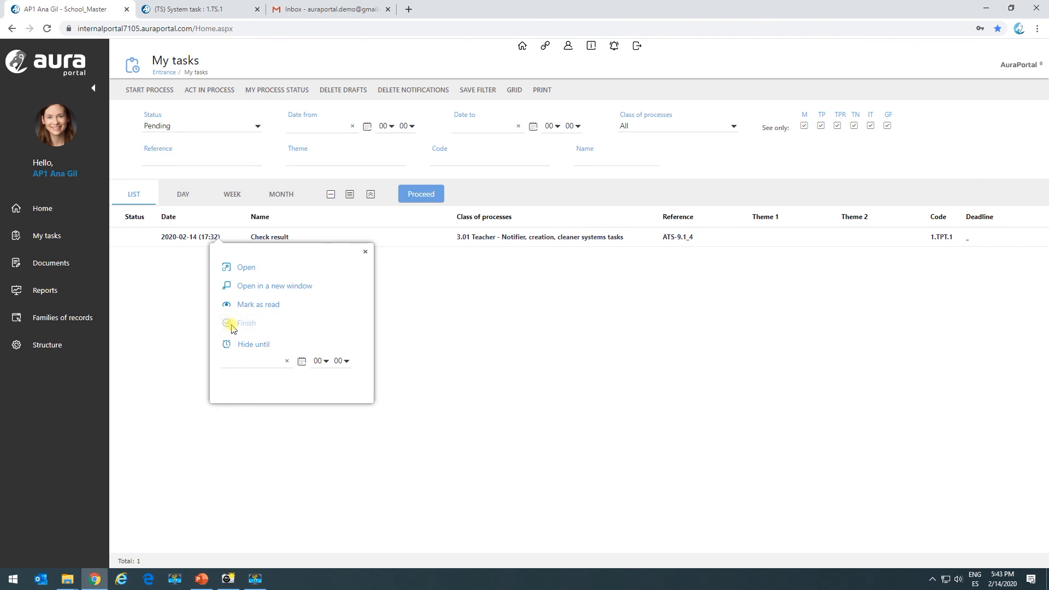
click(251, 357)
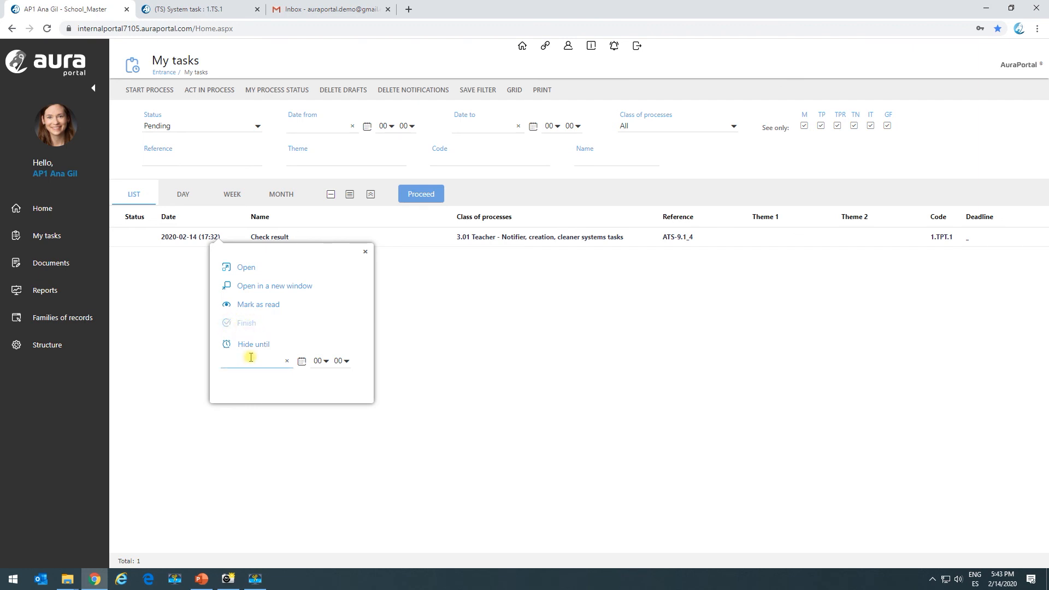